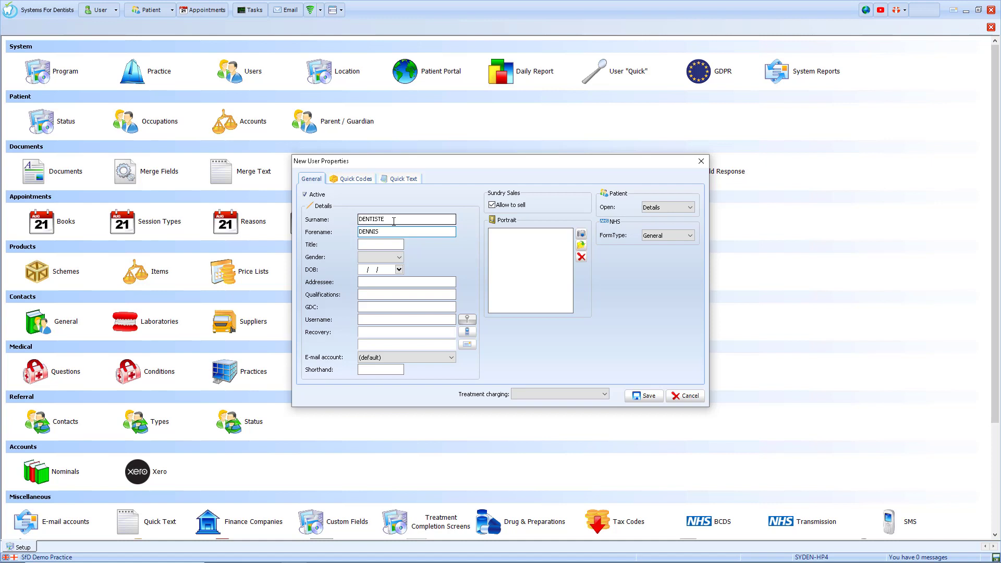
Step: Set the new dentist's title to Dr and gender to Male
key("Tab")
type("Dr")
left_click(398, 257)
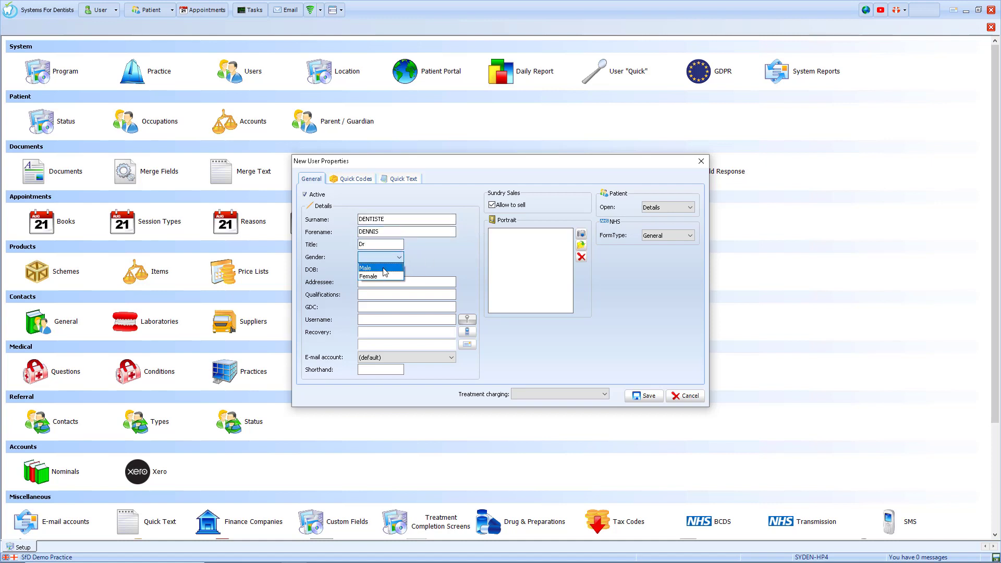
left_click(391, 272)
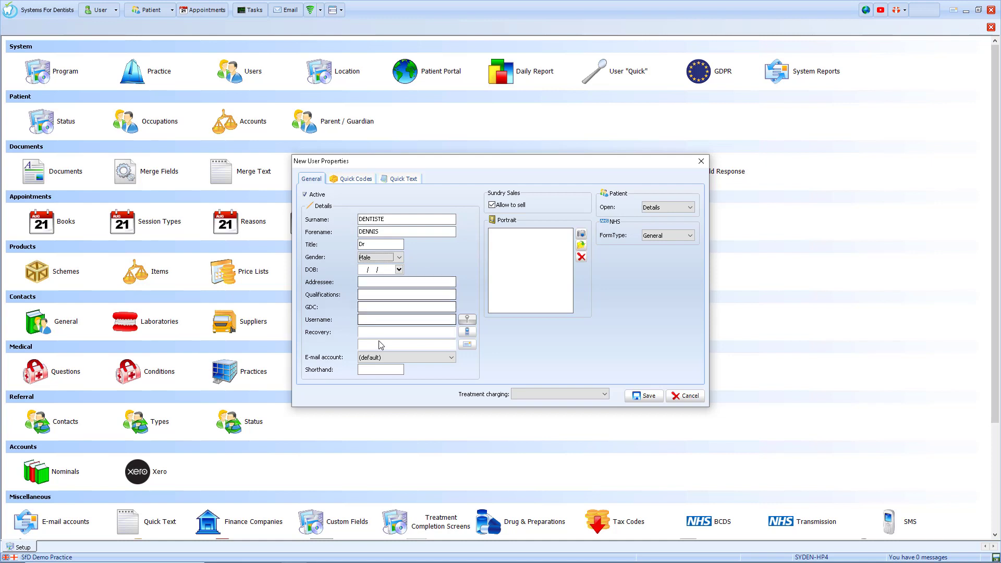
Step: Enter the dentist's username and shorthand, then save the new user
left_click(369, 320)
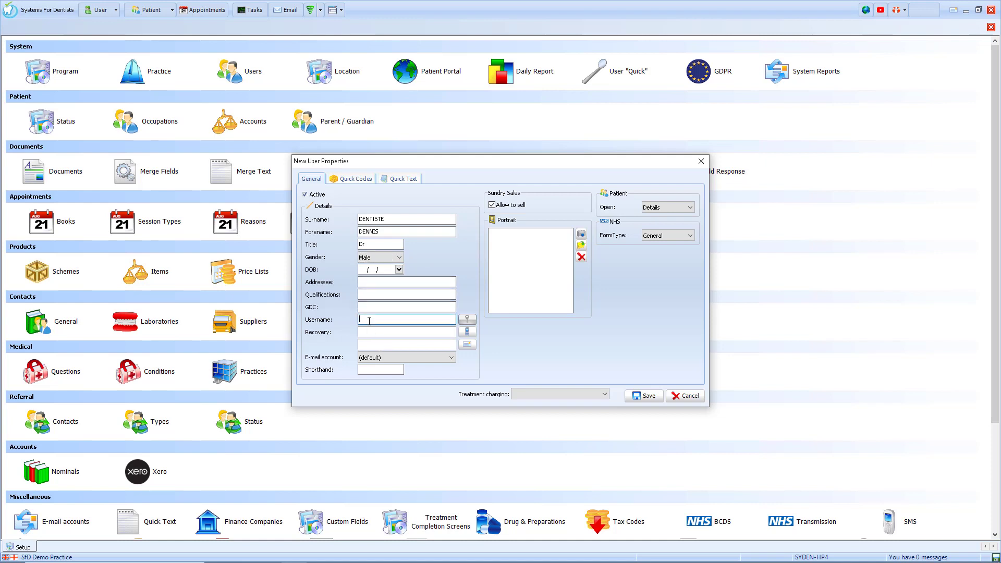
type("DD")
left_click(373, 370)
type("DD")
left_click(651, 394)
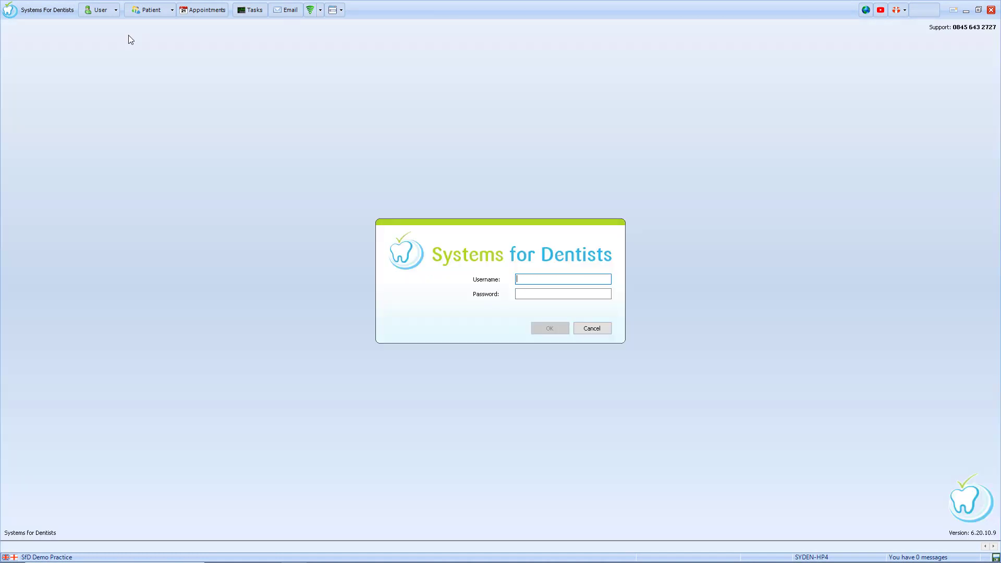
Step: Attempt logon with the new dentist's username and dismiss the no-active-group-membership warning
type("DD")
key("Tab")
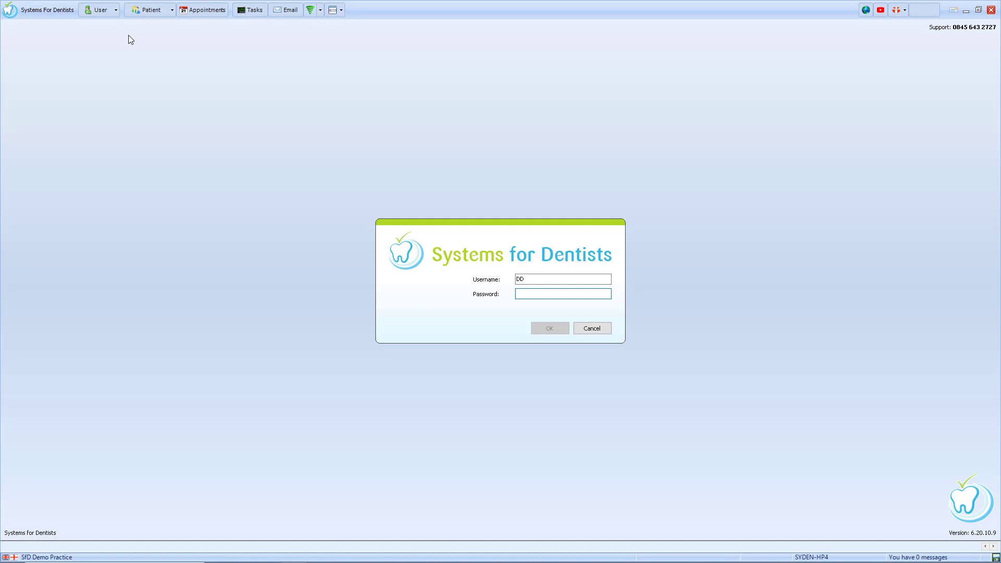
key("Return")
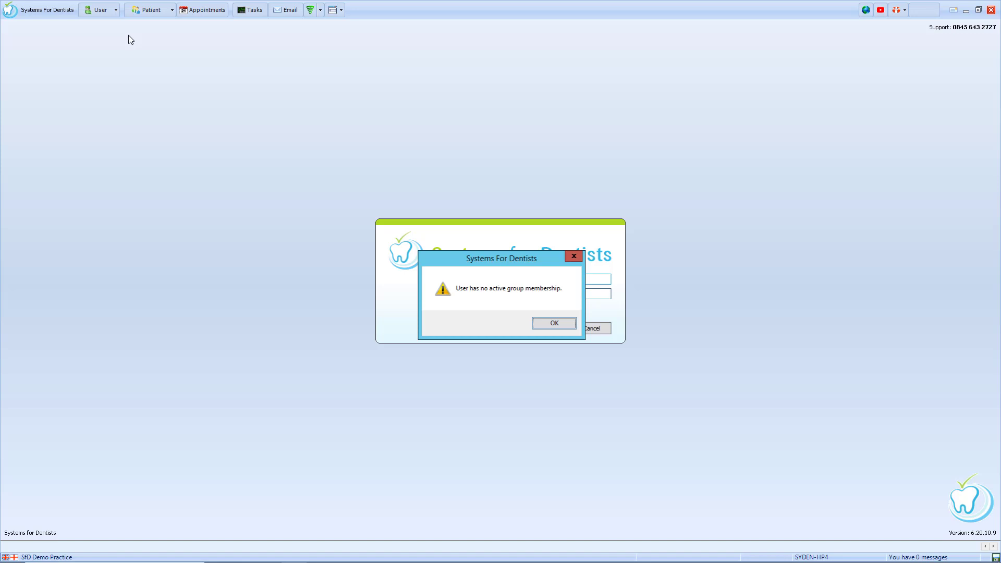
left_click(554, 323)
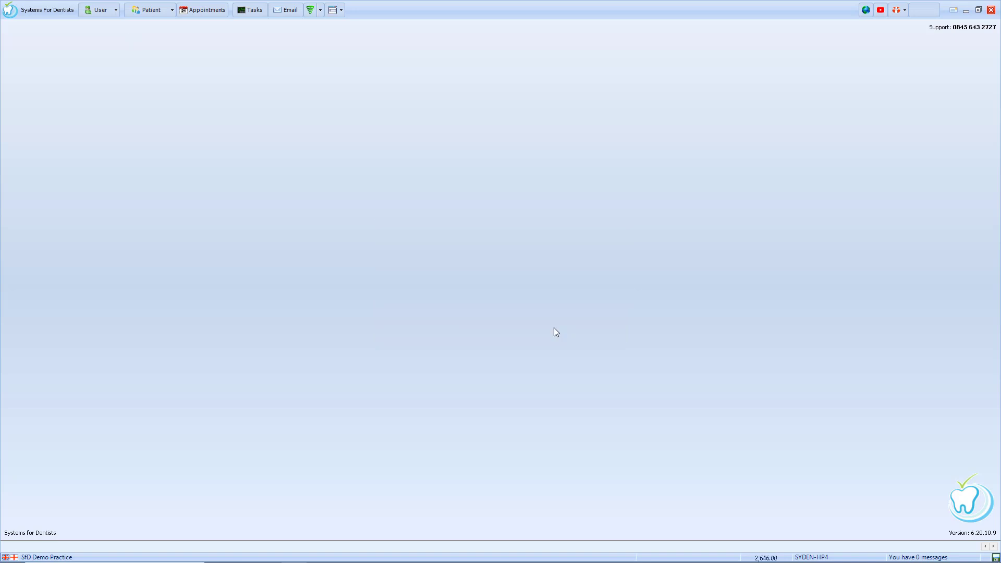
Step: Open the Dentist user group's properties from Setup > Users > Groups
left_click(9, 10)
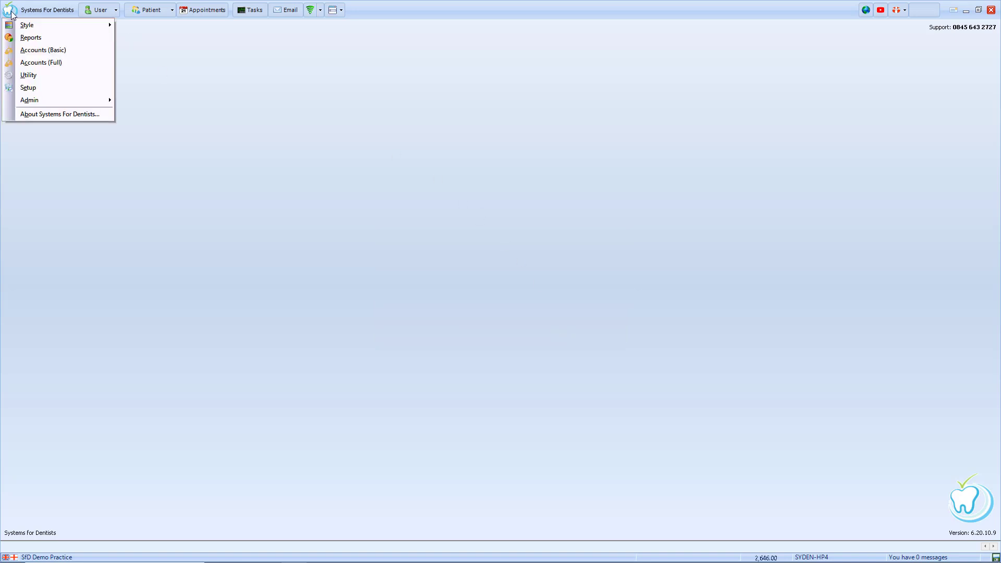
left_click(31, 87)
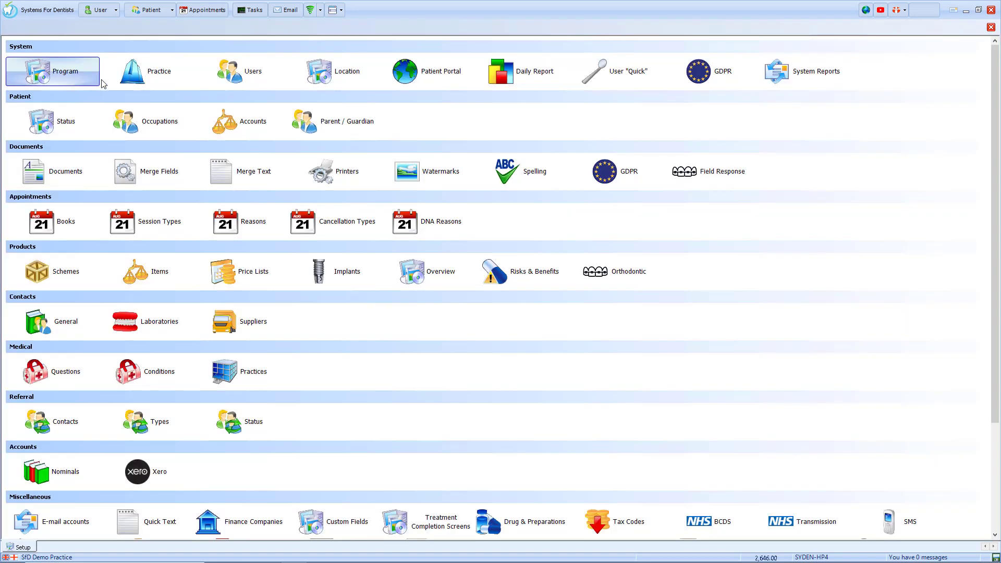
left_click(237, 73)
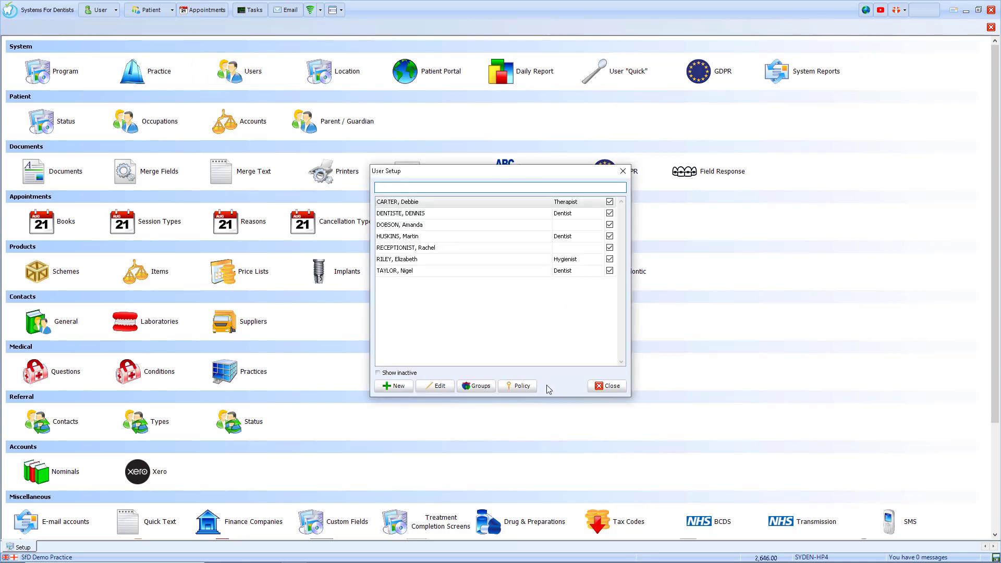
left_click(480, 386)
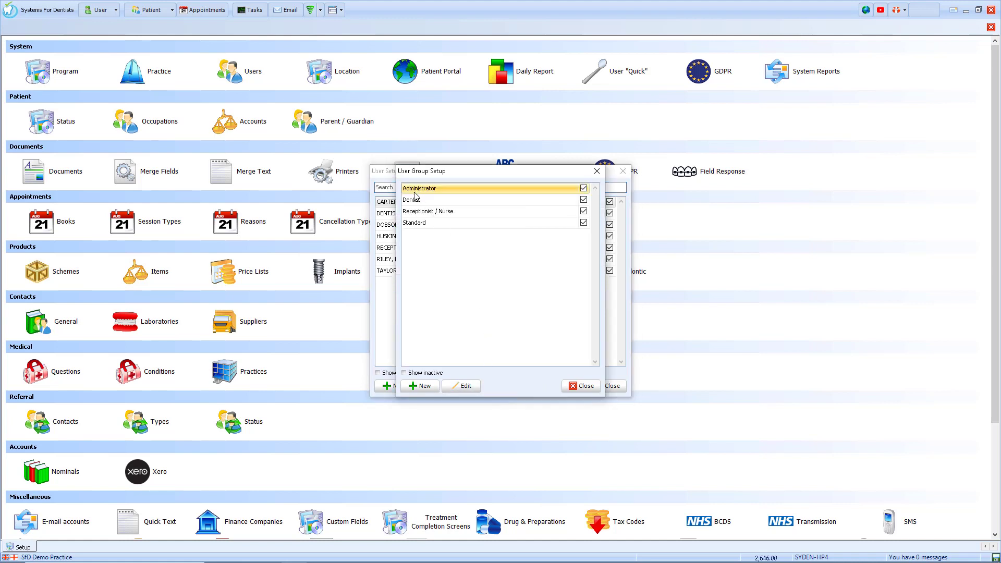
left_click(416, 200)
left_click(416, 216)
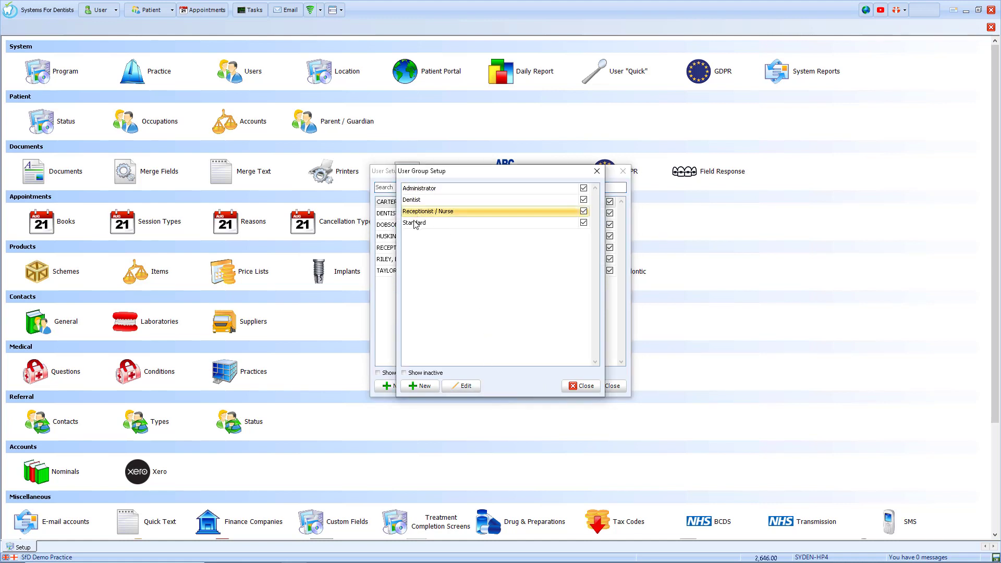
left_click(416, 224)
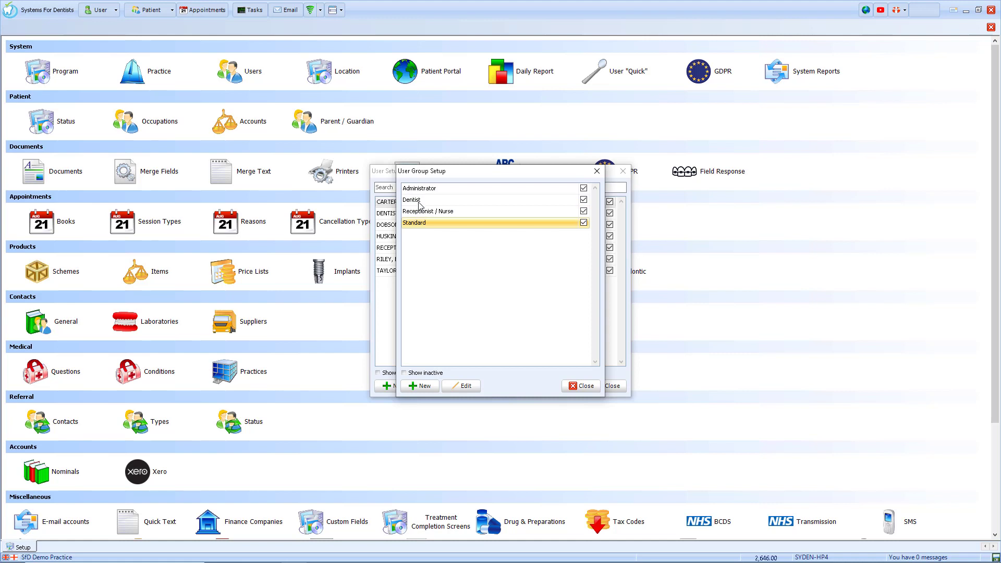
left_click(418, 202)
double_click(417, 201)
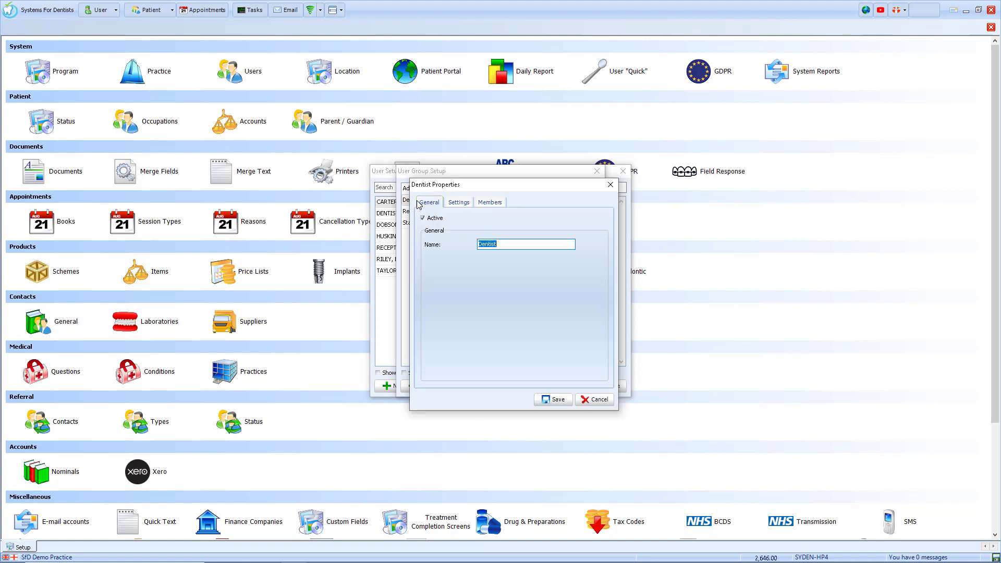
Step: Add the new dentist to the Dentist group's members, save, and close the setup screens
left_click(458, 202)
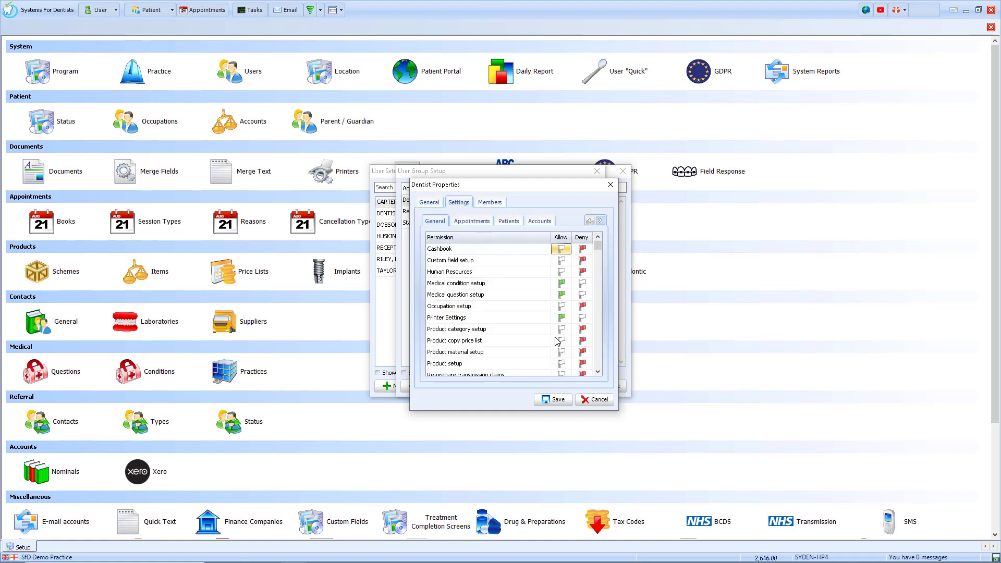
left_click(489, 202)
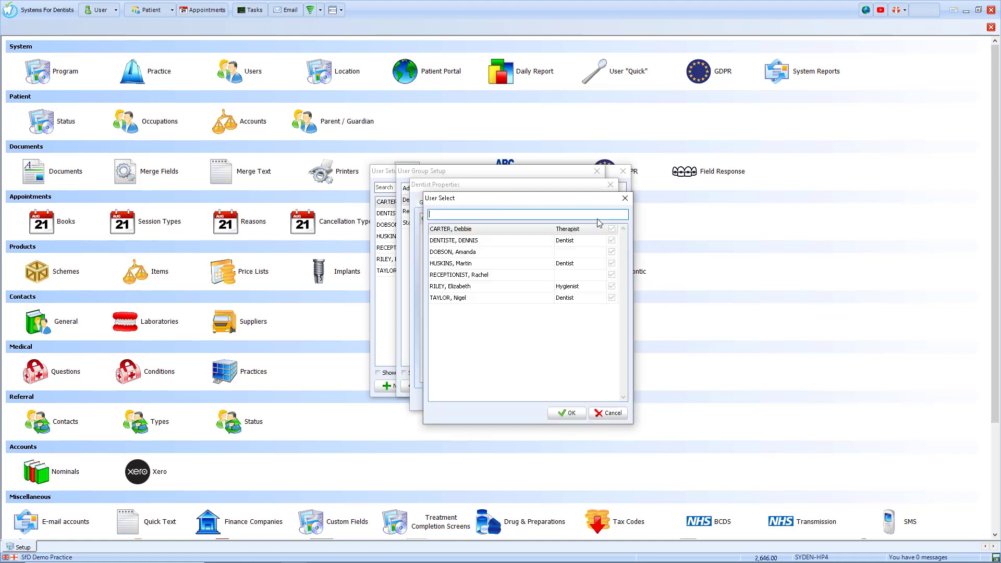
left_click(598, 220)
double_click(465, 243)
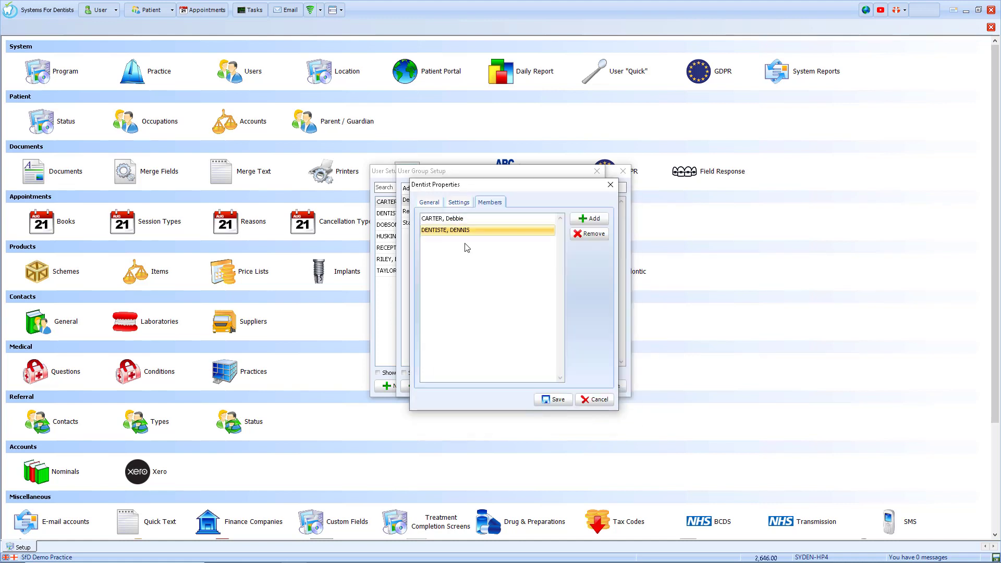
left_click(554, 399)
left_click(579, 386)
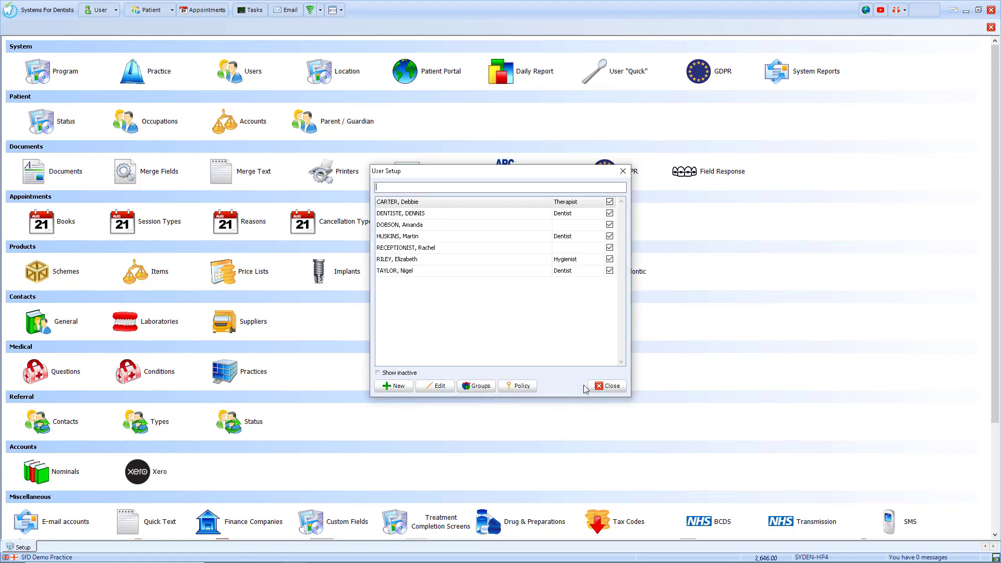
left_click(612, 386)
left_click(990, 27)
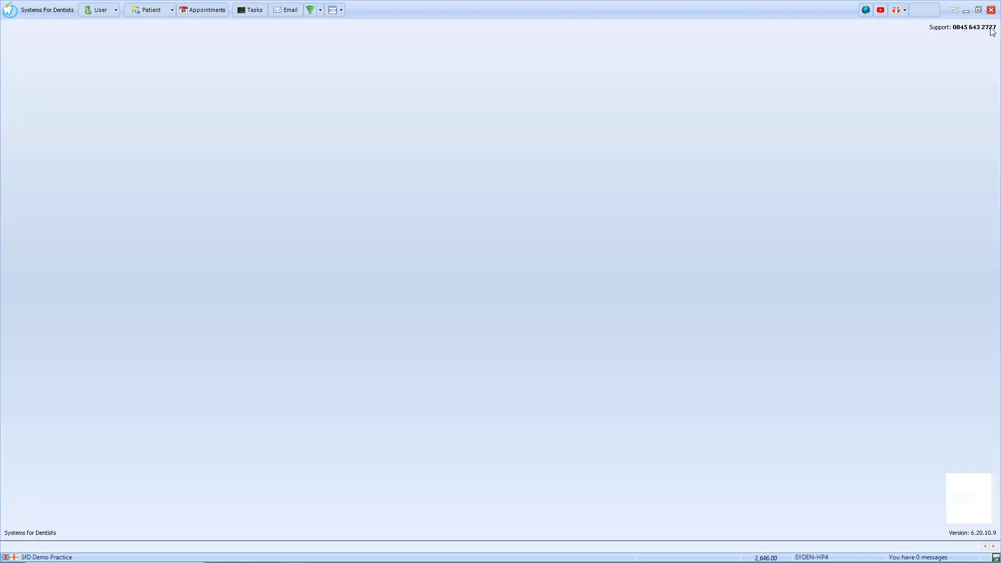
Step: Log on as the new dentist with their username and password
left_click(99, 10)
left_click(121, 33)
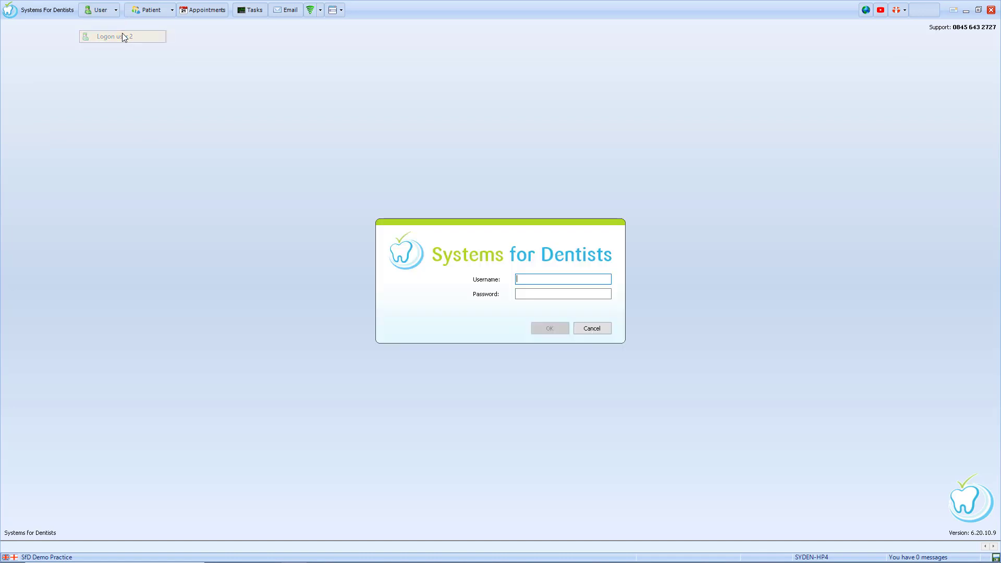
type("DD")
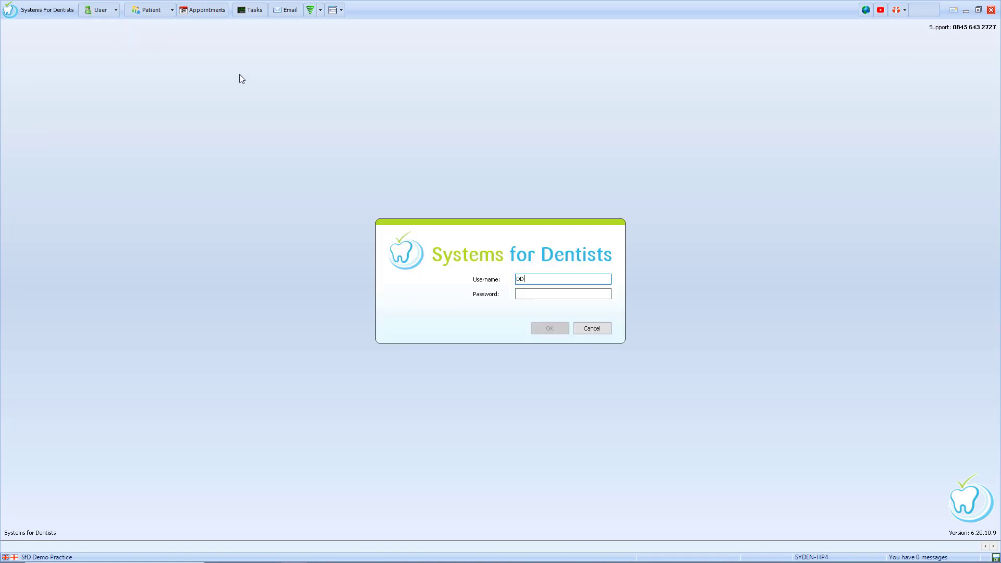
key("Tab")
type("********")
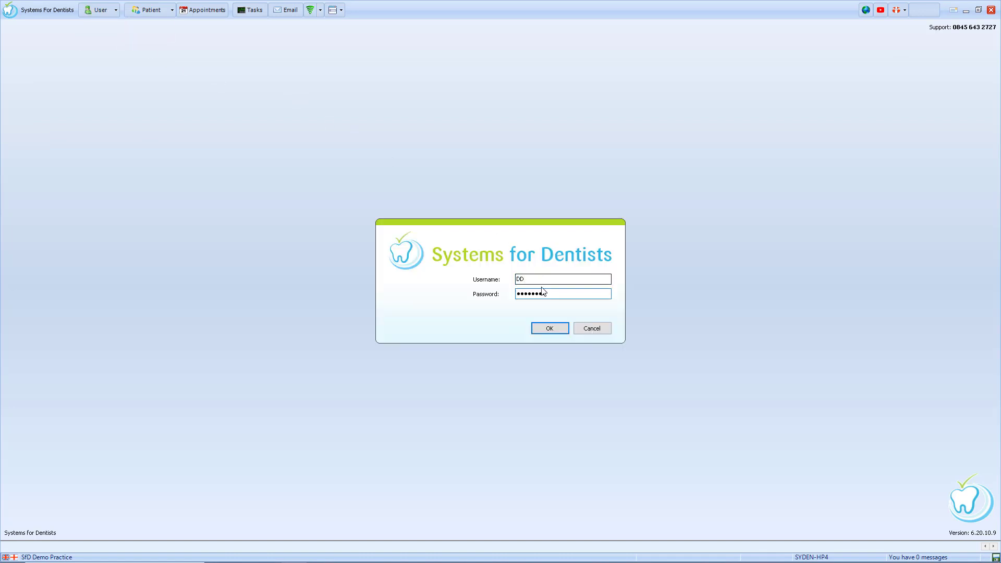
left_click(555, 329)
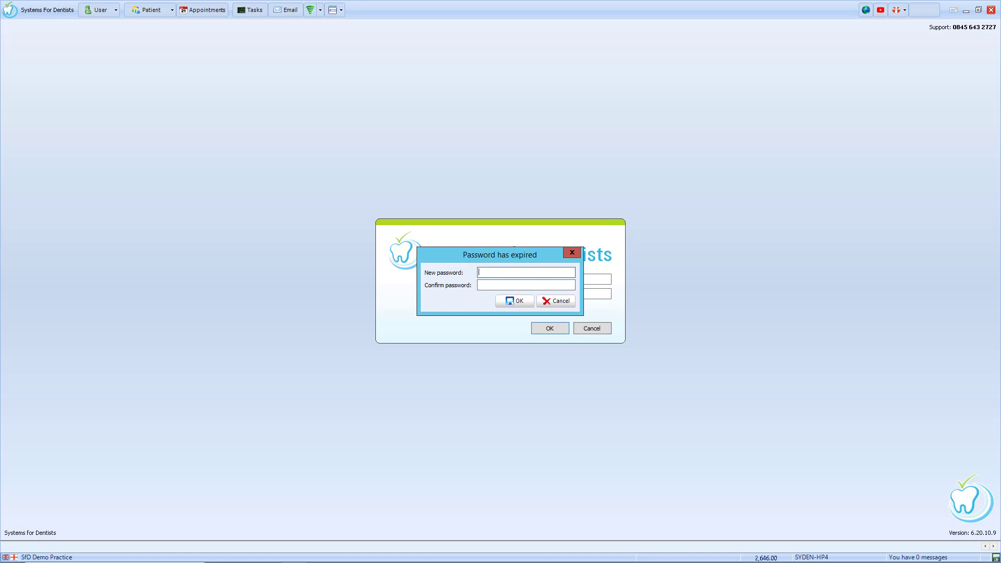
Step: Replace the expired password with a new password, entered and confirmed
type("••••••••")
key("Tab")
type("••••••••")
key("Return")
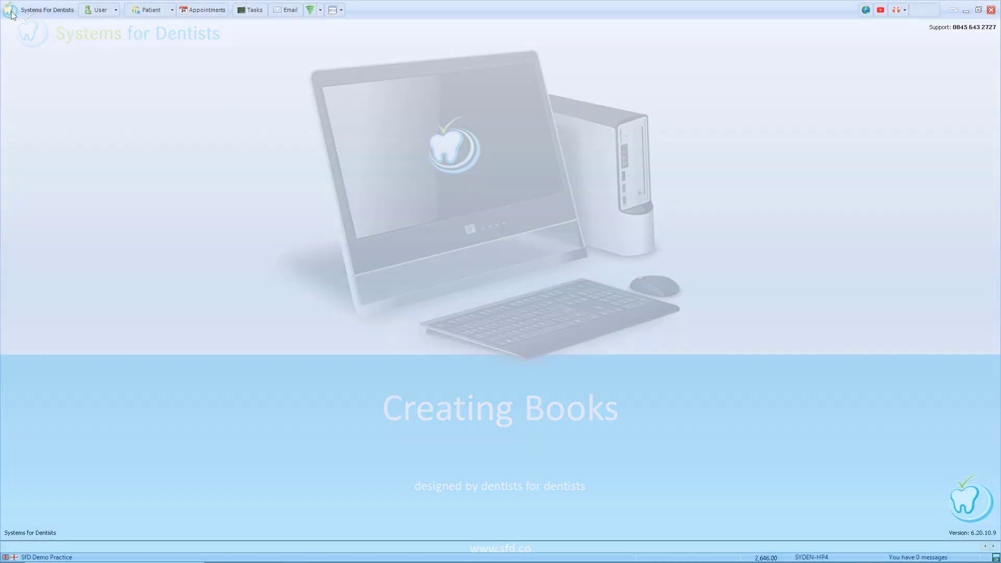
left_click(10, 10)
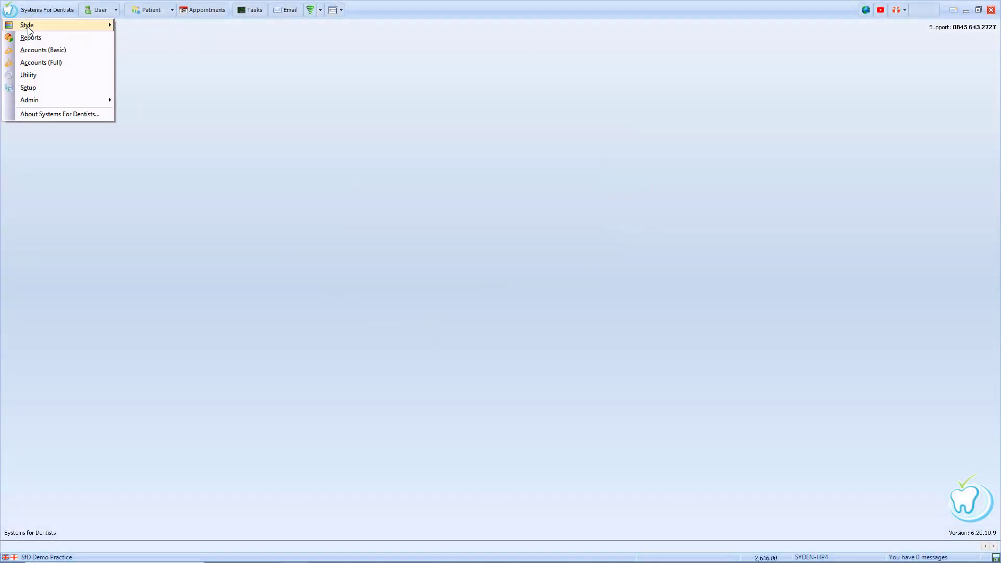
Step: Create a new appointment session type named with the dentist's first name
left_click(32, 90)
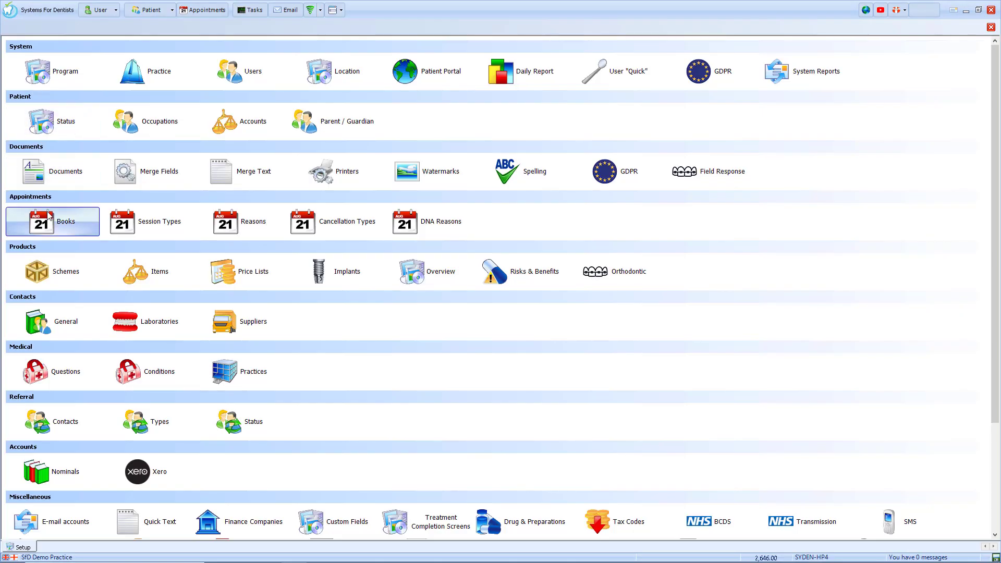
left_click(158, 231)
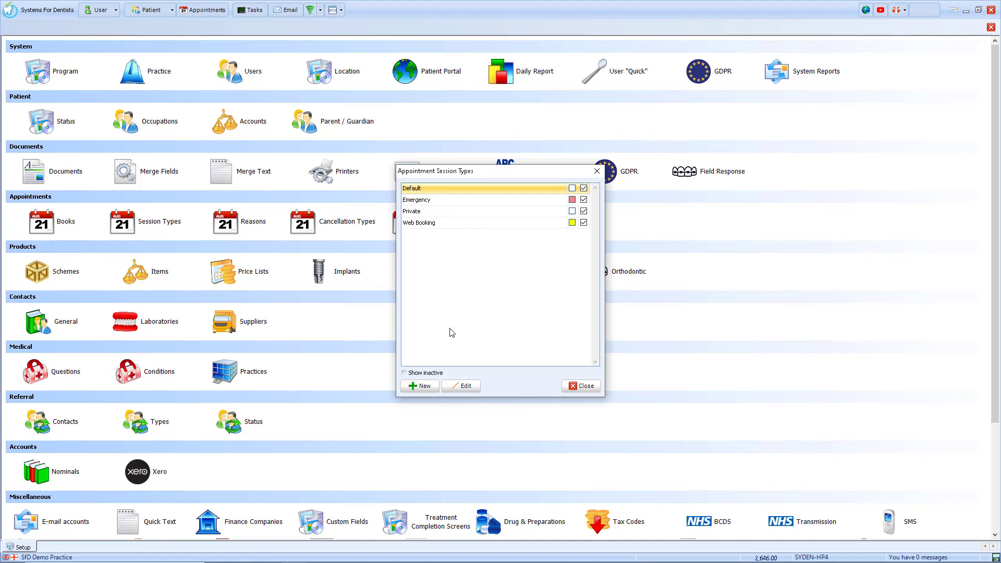
left_click(420, 386)
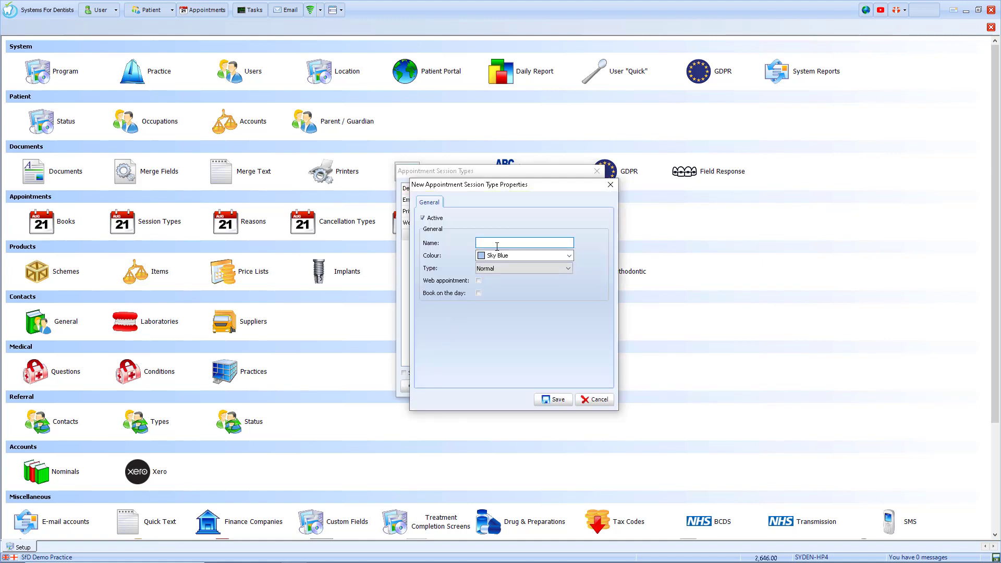
type("Dennis")
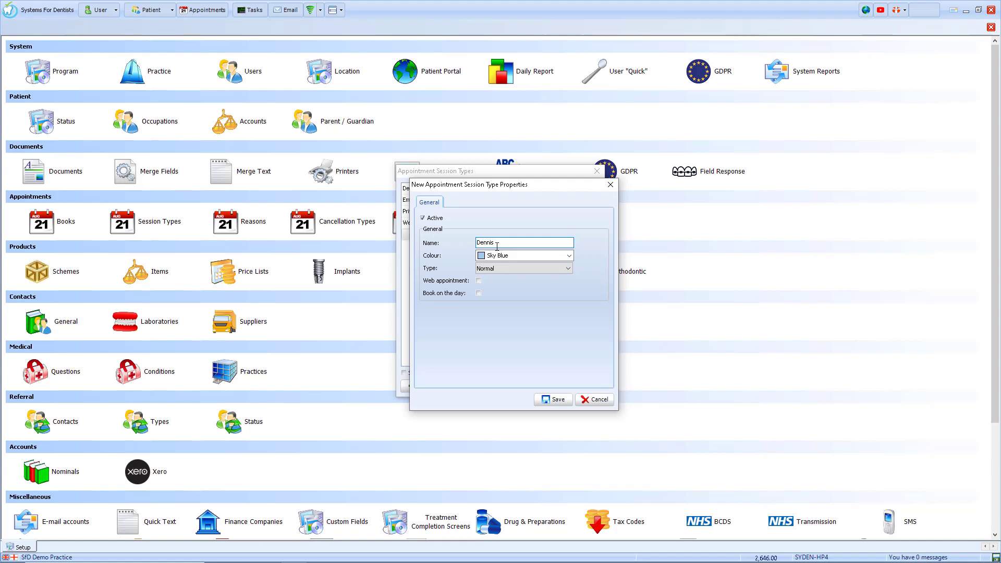
Step: Give the session type a custom light yellow colour and save it
left_click(567, 256)
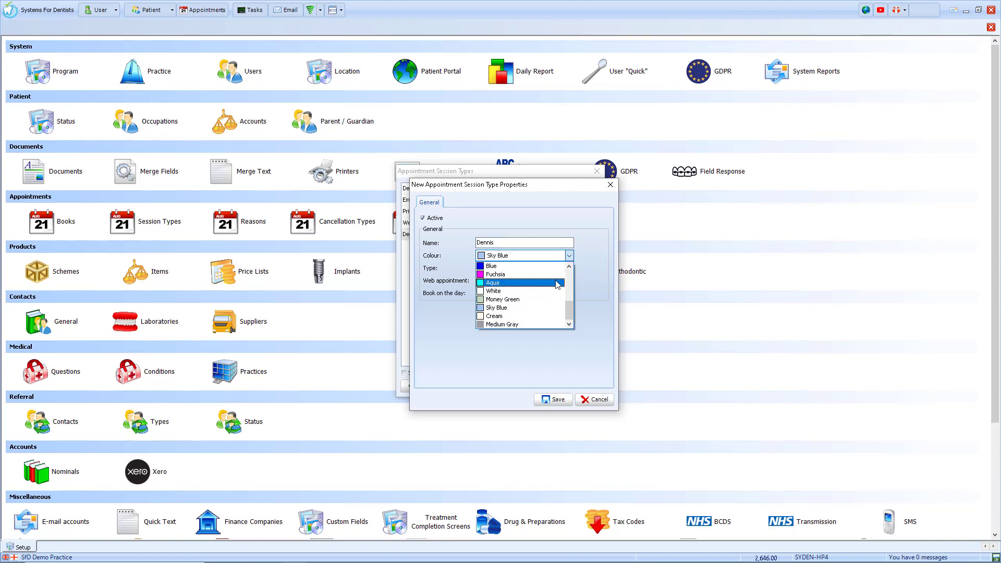
scroll(544, 276, "up", 5)
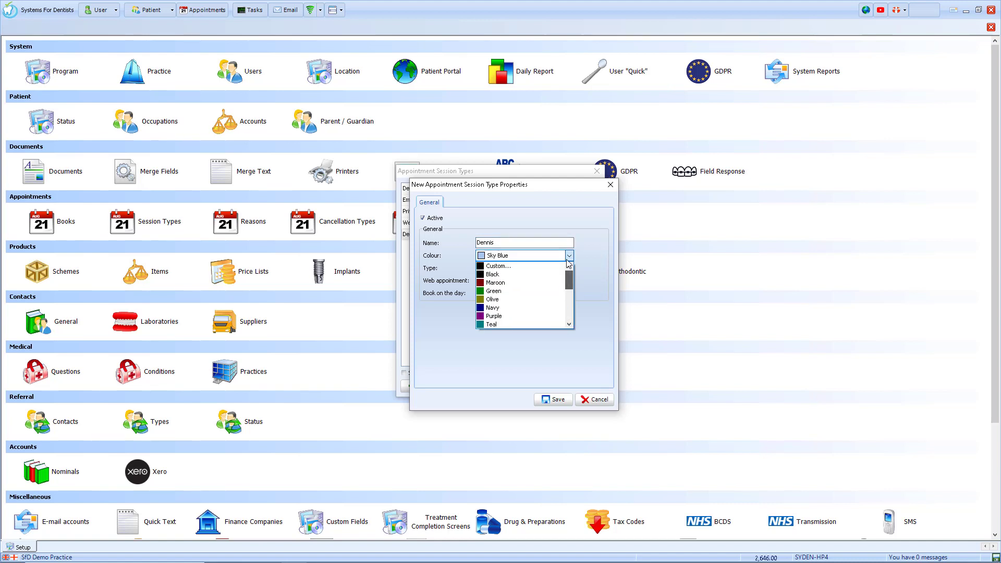
left_click(509, 265)
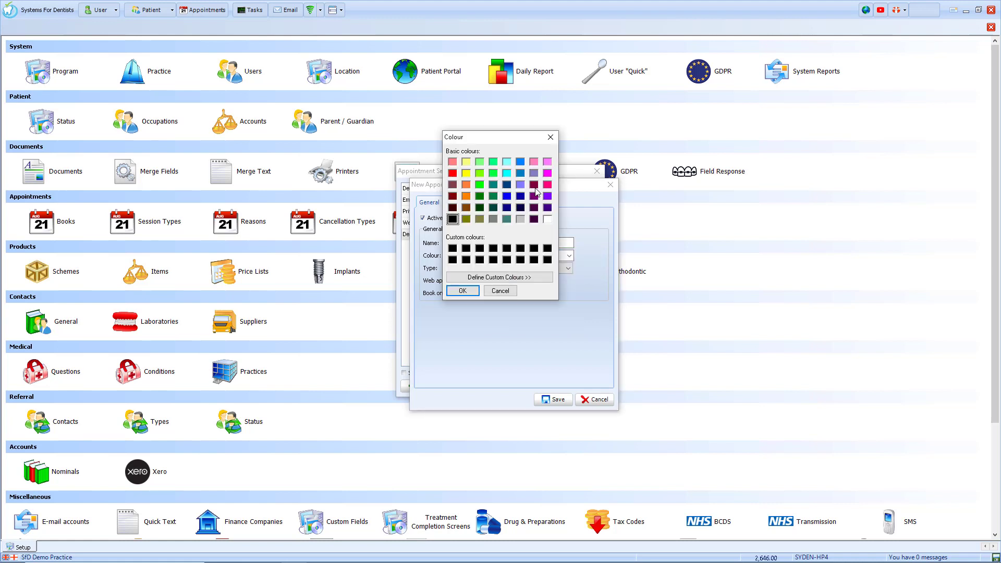
left_click(511, 276)
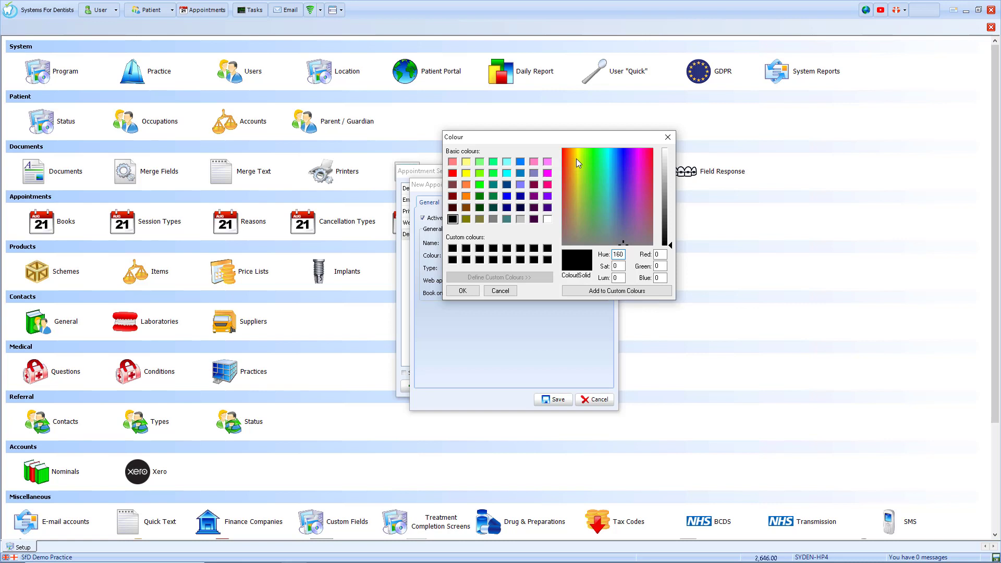
left_click(577, 158)
left_click_drag(669, 247, 670, 173)
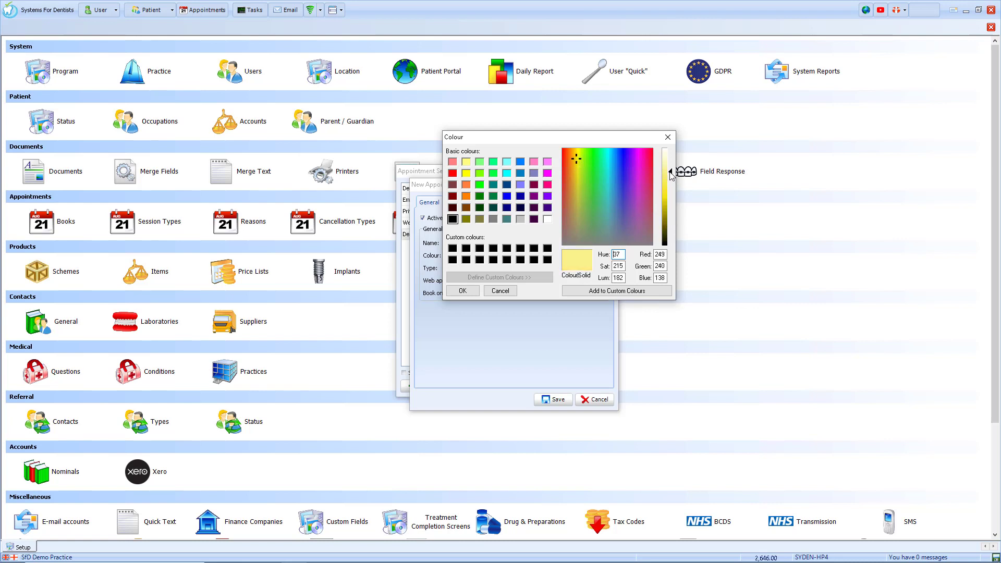
left_click(596, 290)
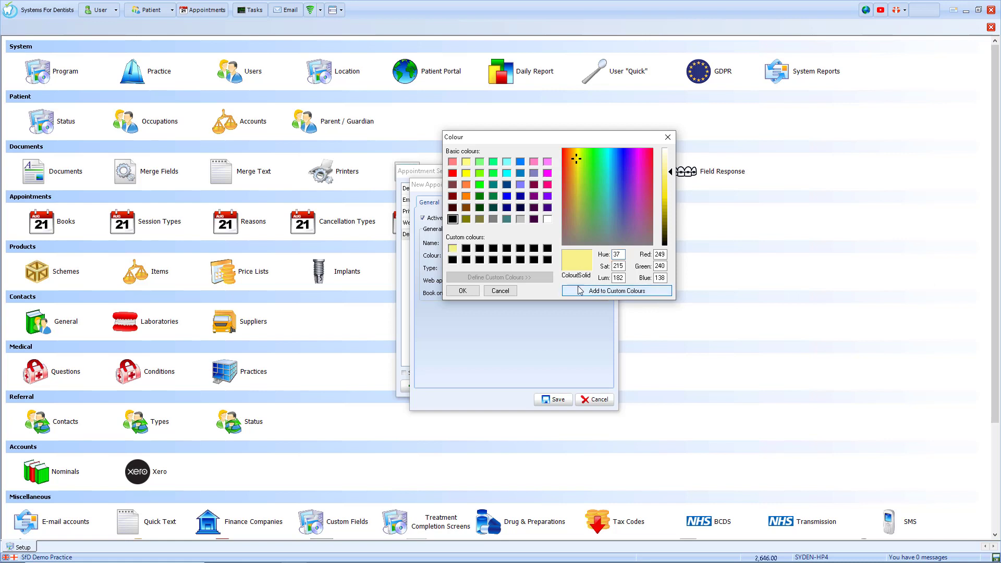
left_click(452, 248)
left_click(462, 291)
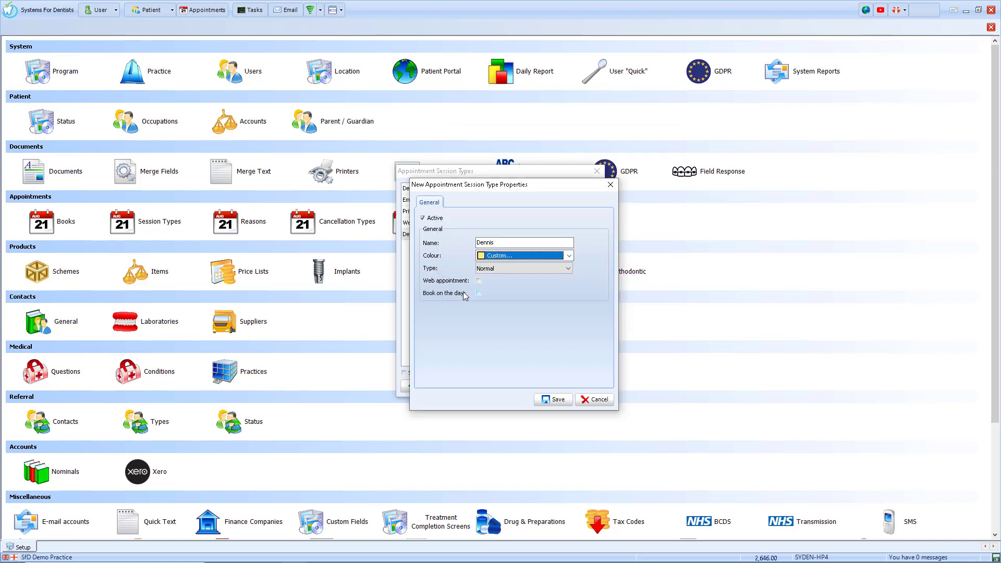
left_click(553, 399)
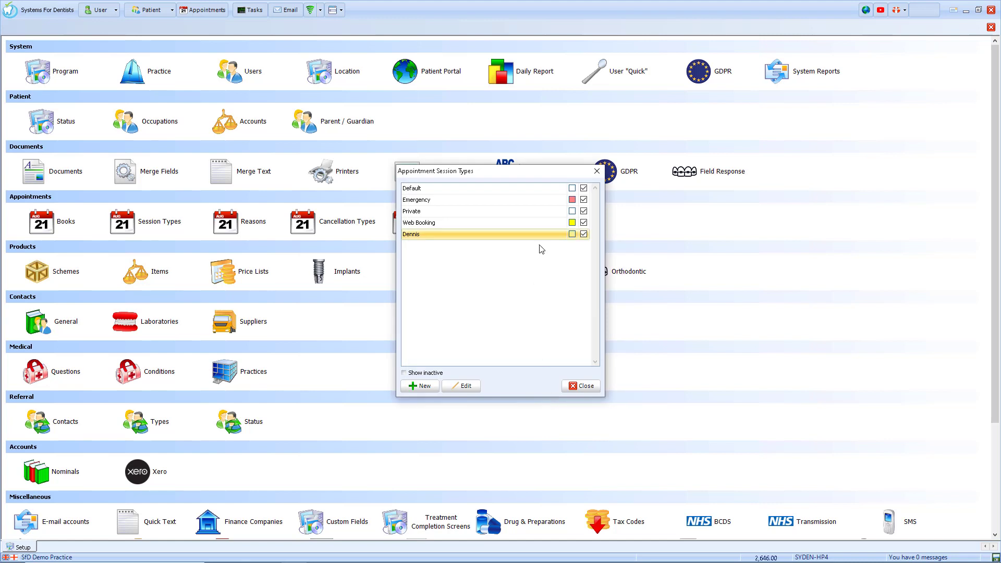
Step: Start a new appointment book in Appointment Book Setup, bringing up the User Select list
left_click(581, 385)
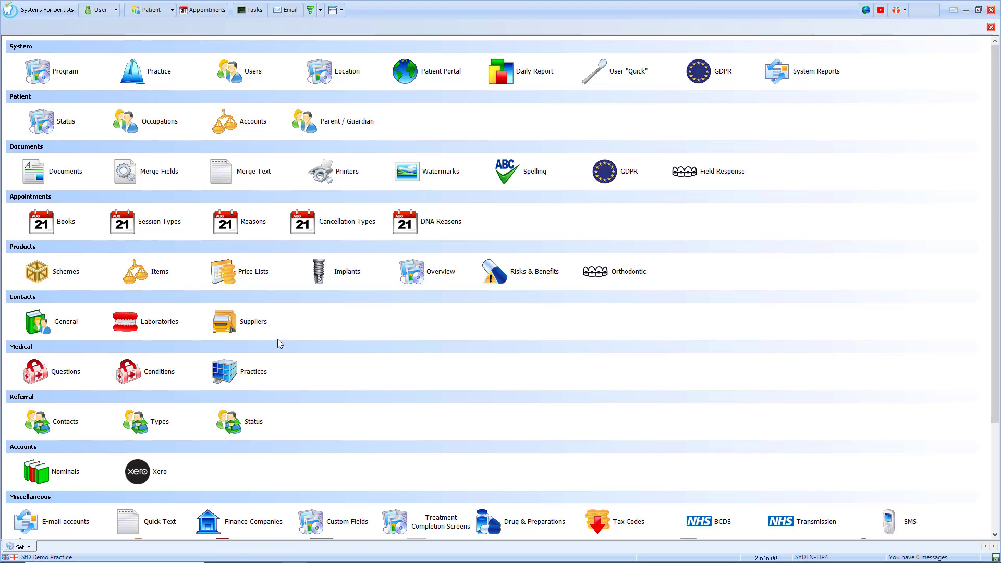
left_click(32, 229)
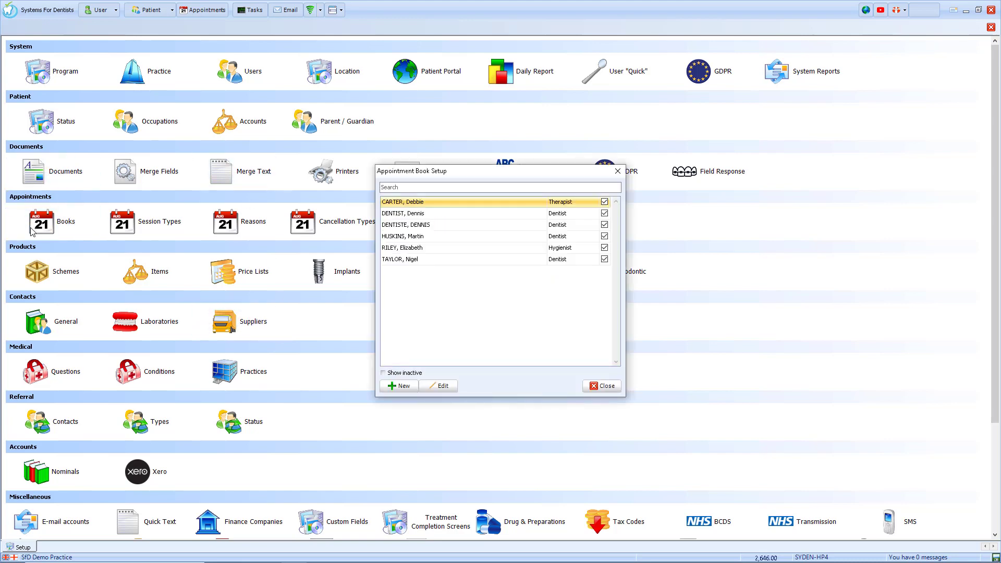
left_click(399, 386)
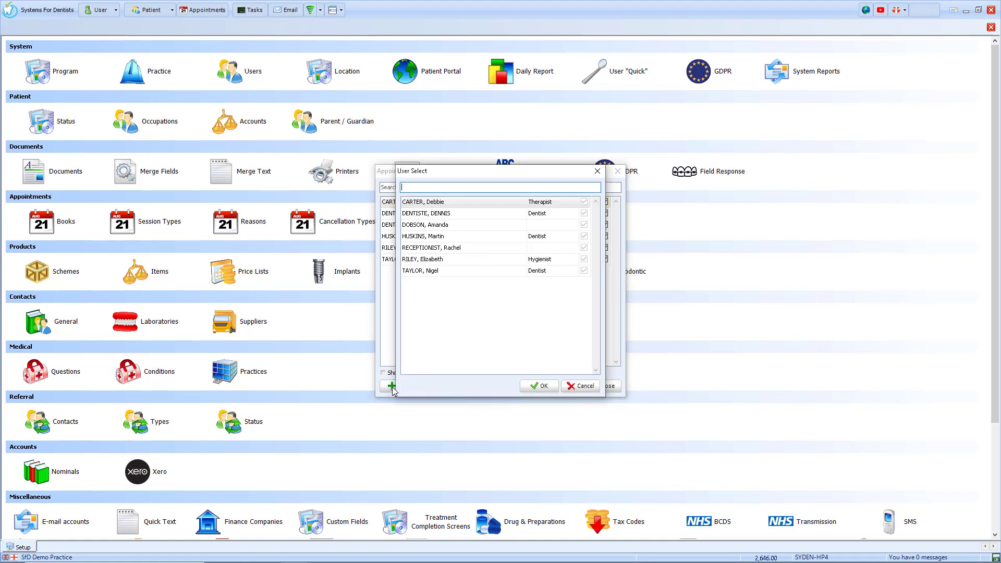
Step: Make the new dentist the book's owner and trim the book name to the forename
left_click(435, 216)
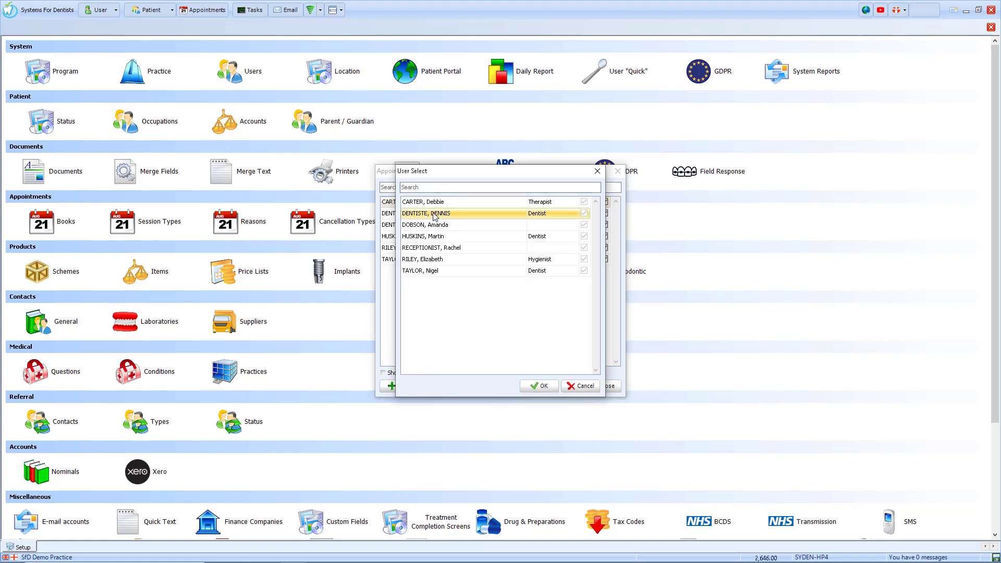
left_click(542, 386)
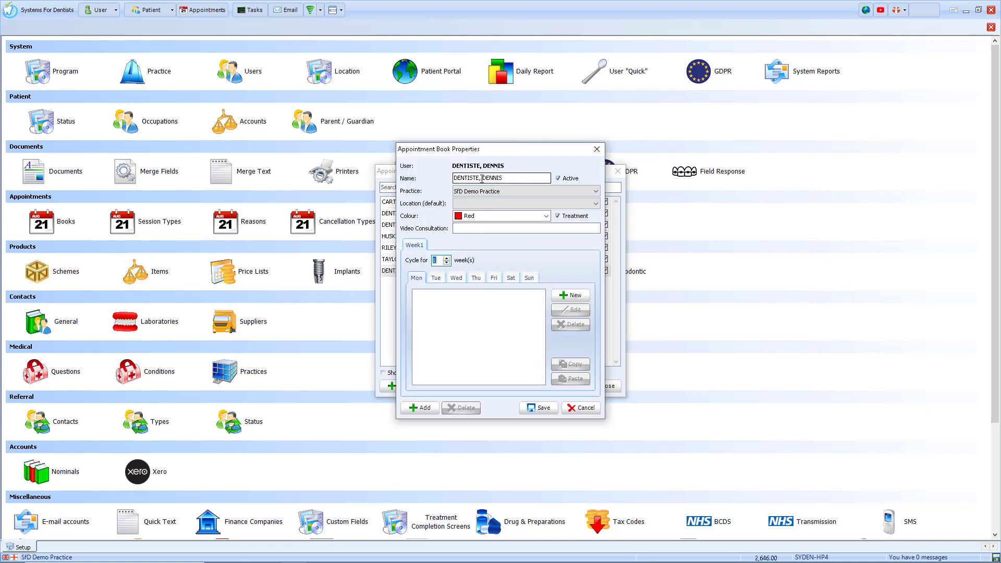
left_click_drag(484, 178, 399, 180)
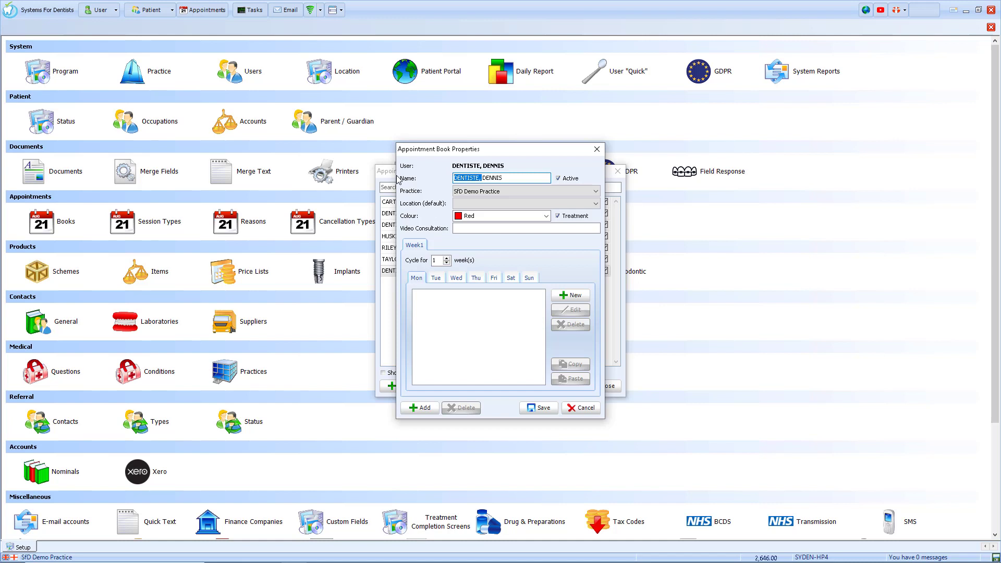
key("Delete")
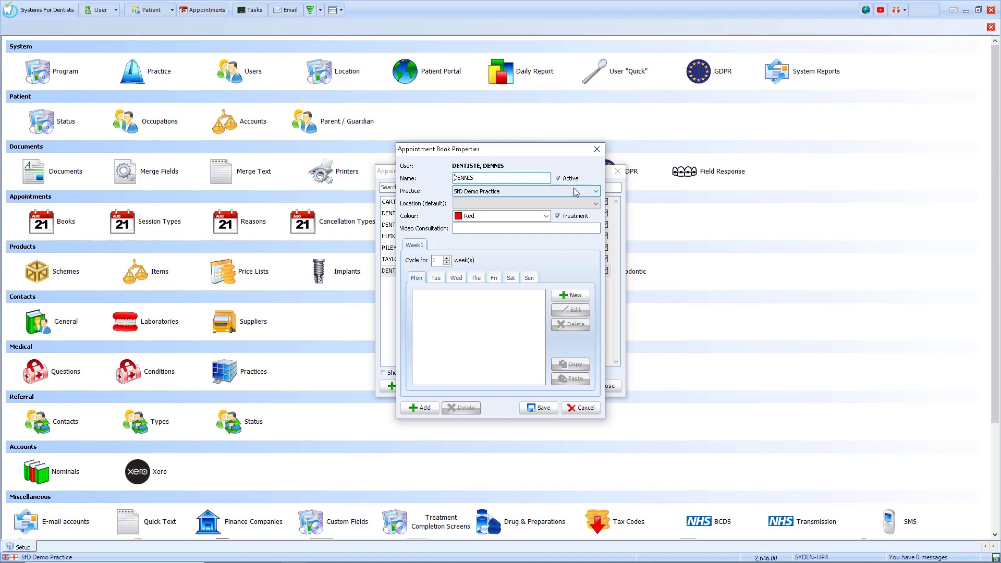
Step: Set the book's default location to Surgery 1 and its colour to Yellow
left_click(587, 205)
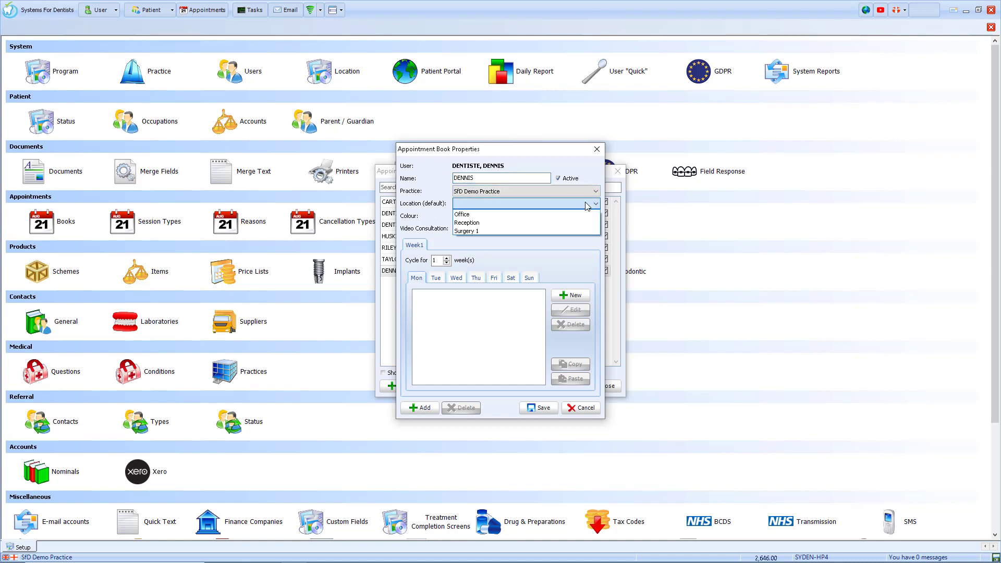
left_click(492, 231)
left_click(546, 216)
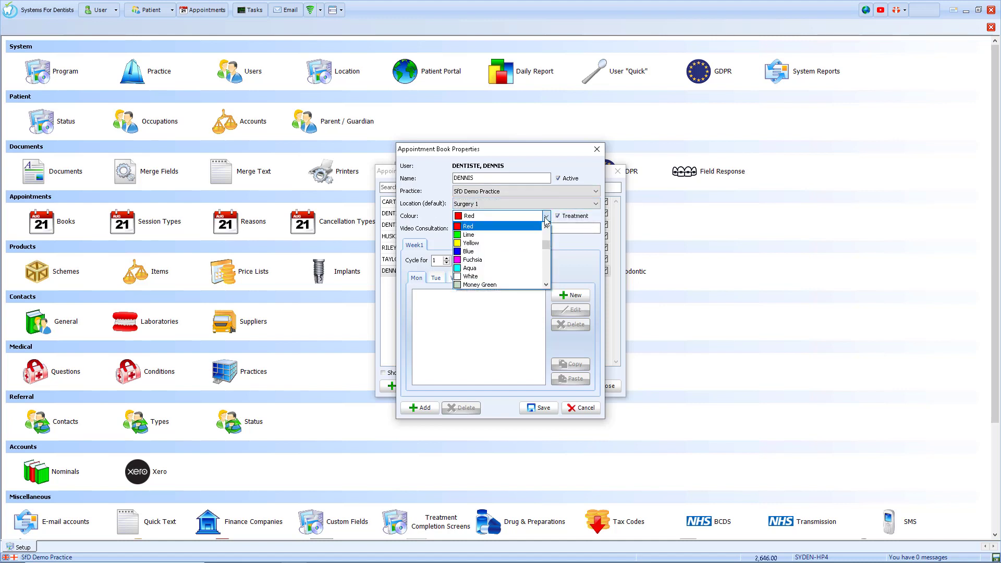
left_click(481, 244)
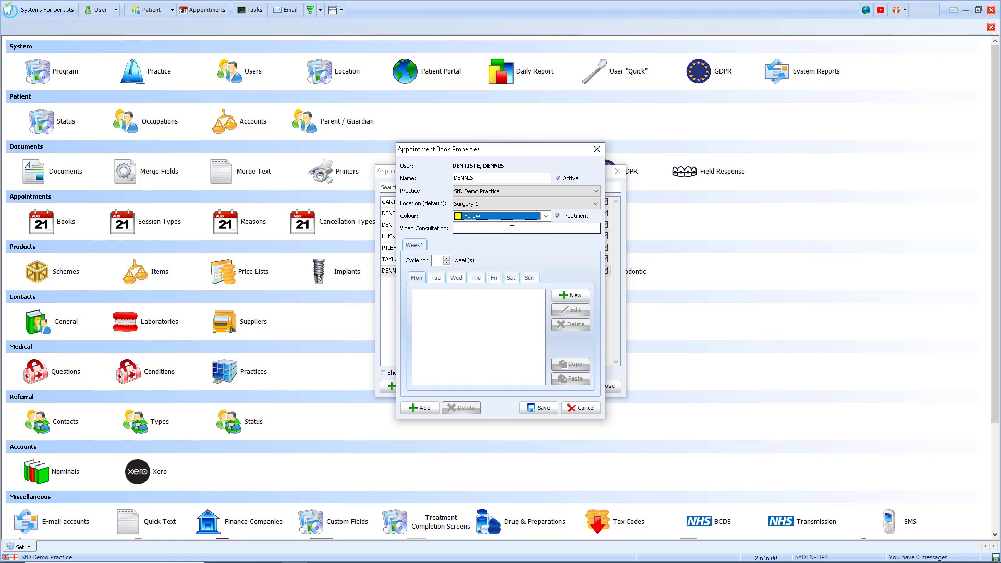
left_click(511, 229)
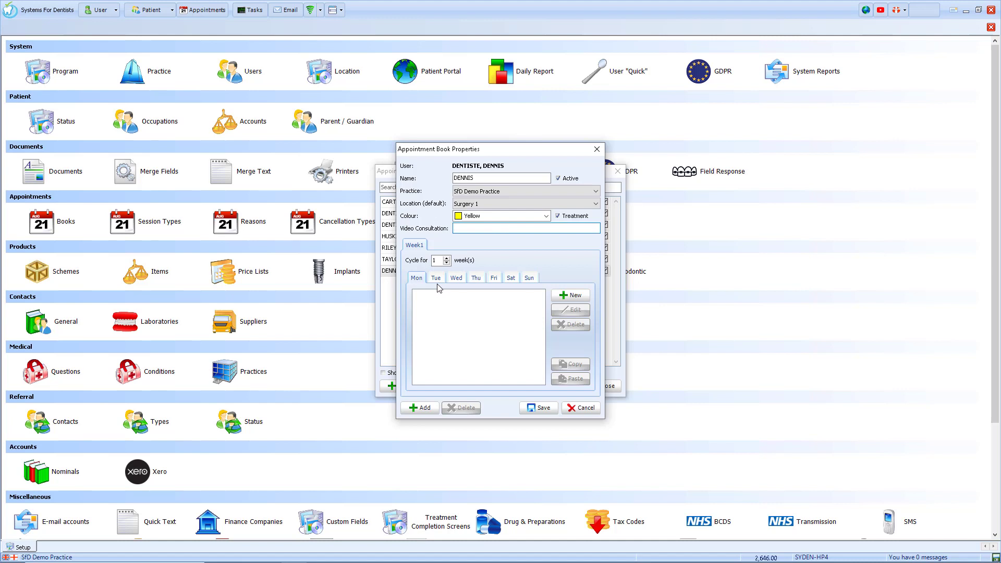
Step: Save a Monday 9:00–12:30 session using the dentist's own session type, assigned to the new dentist
left_click(570, 295)
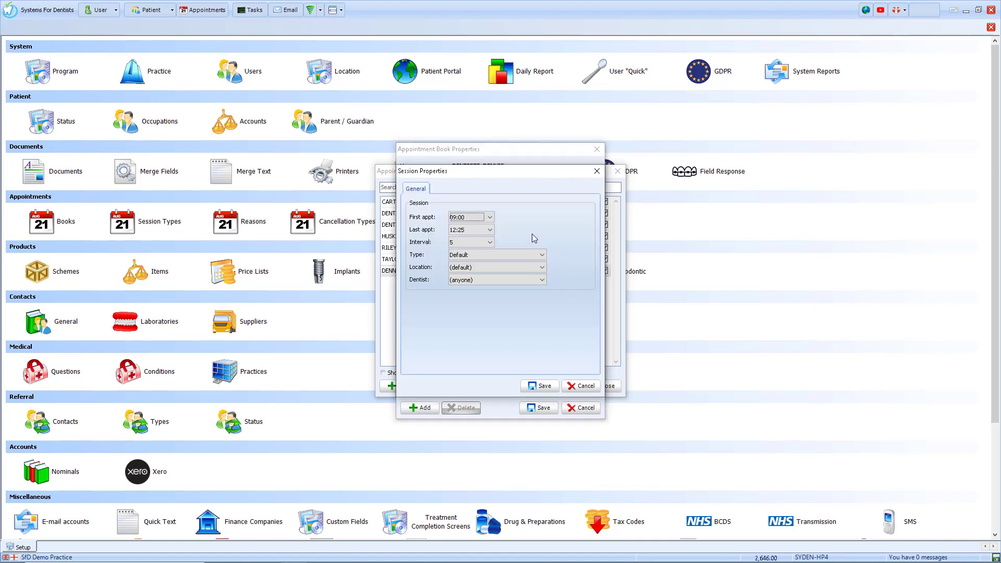
left_click(495, 254)
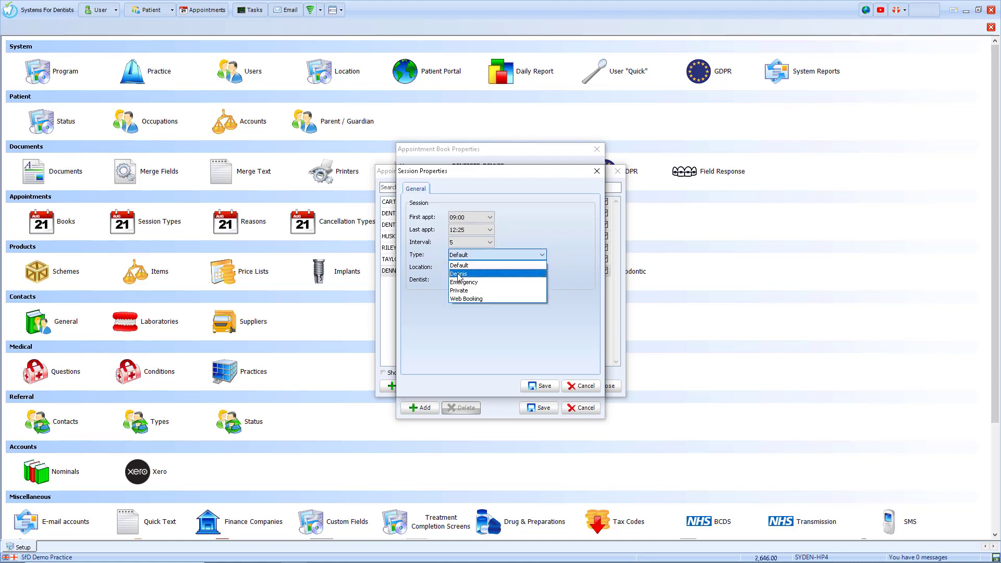
left_click(458, 274)
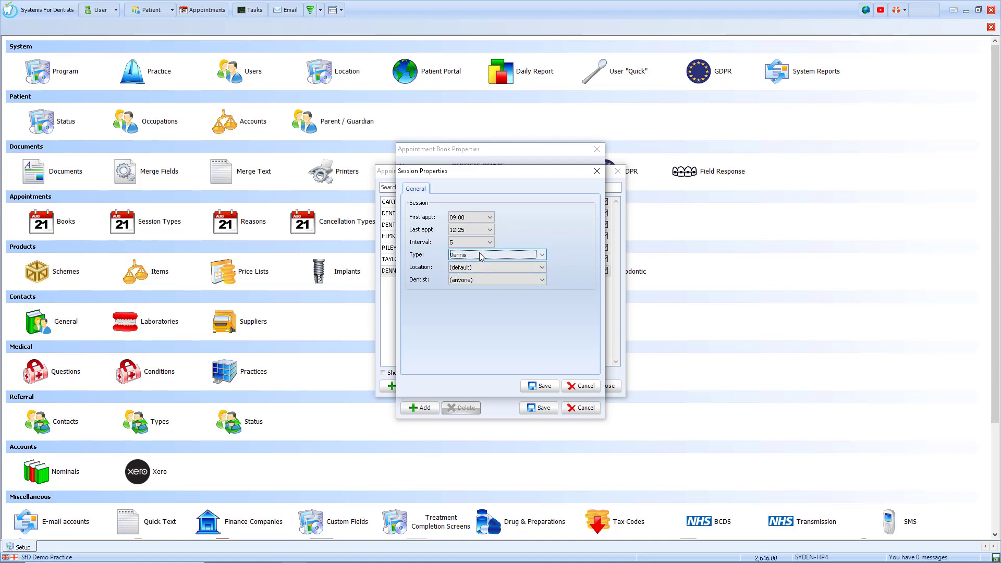
left_click(484, 280)
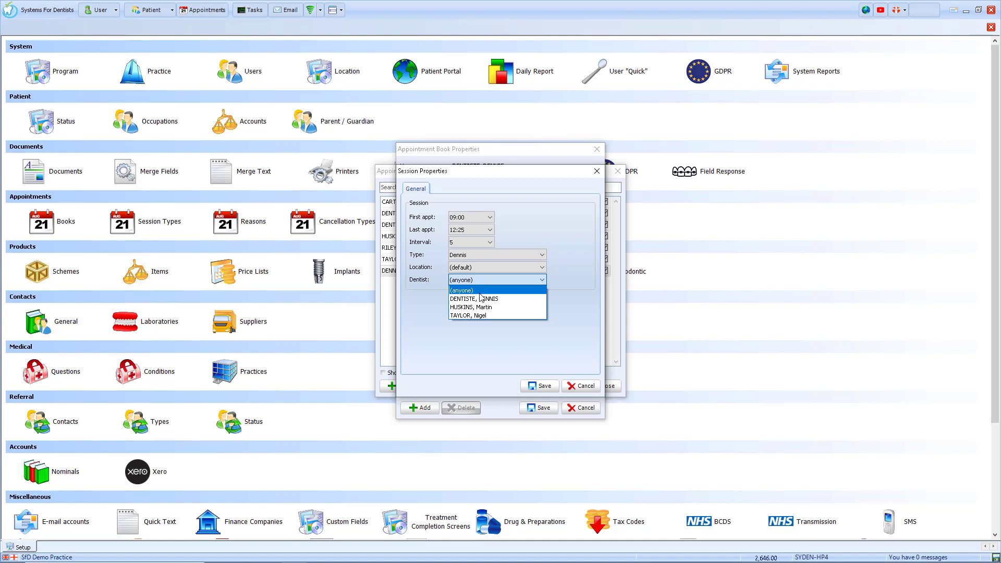
left_click(479, 298)
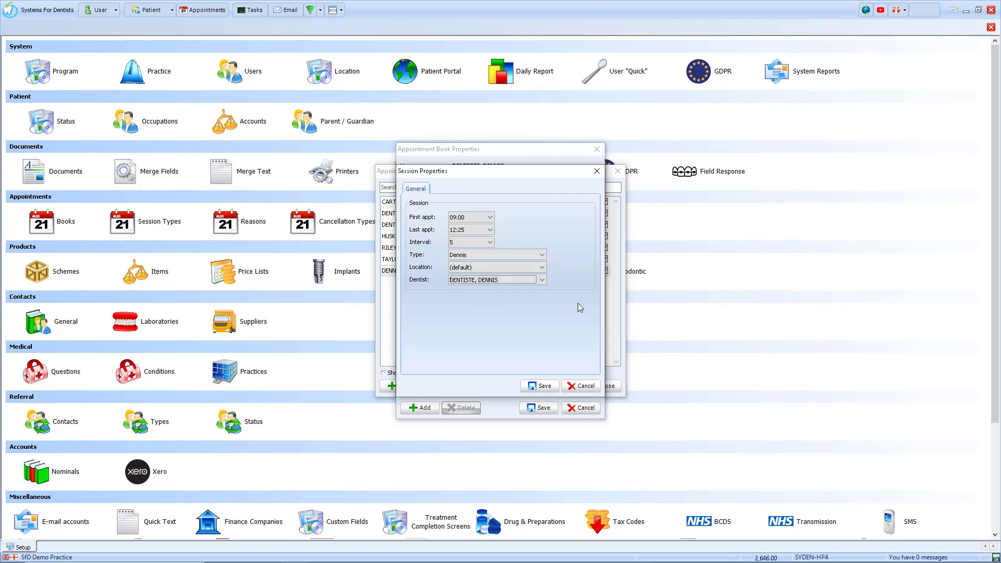
left_click(544, 389)
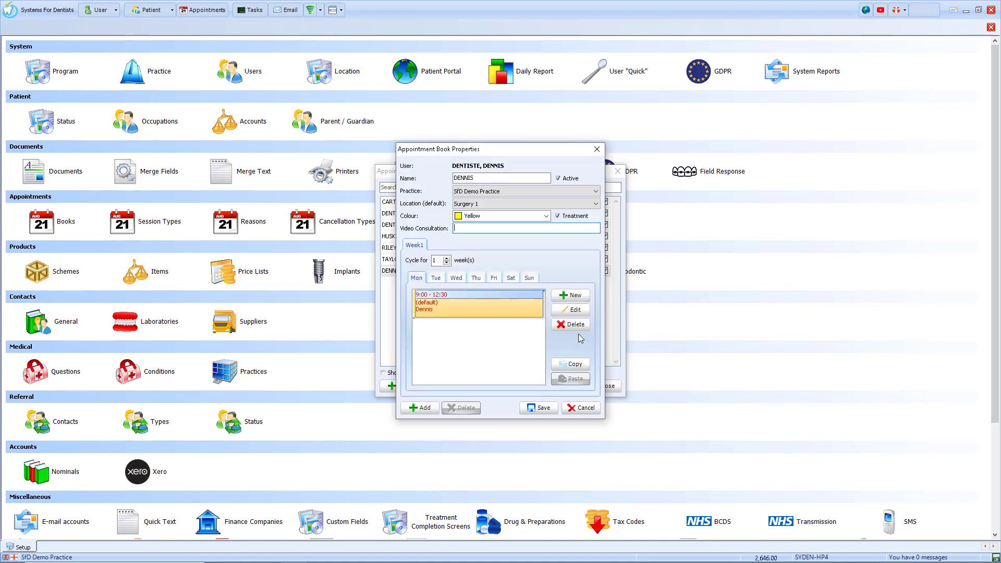
Step: Add a Monday Emergency session, first appointment 12:30, last 12:55, for the new dentist
left_click(580, 296)
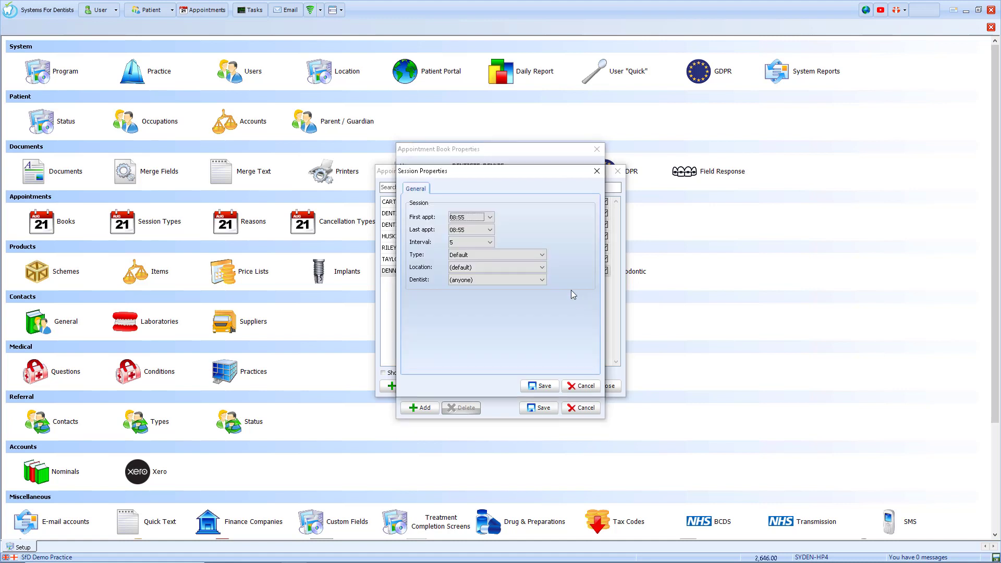
left_click(490, 217)
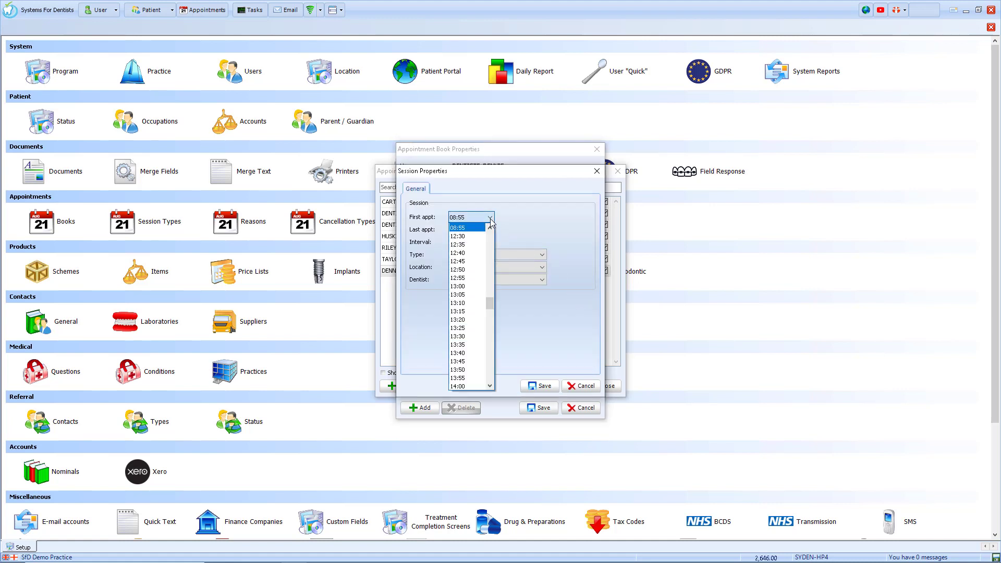
left_click(464, 239)
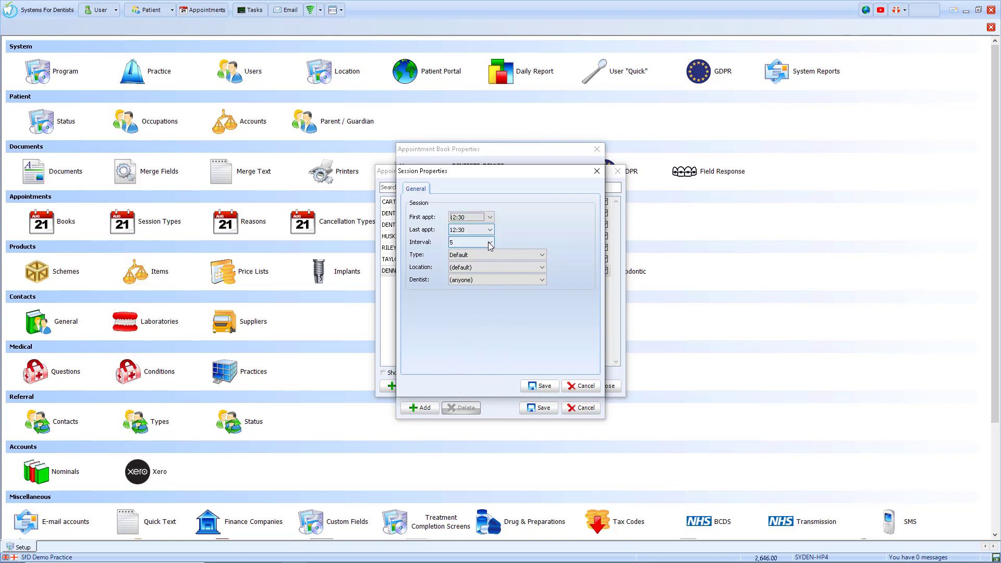
left_click(490, 230)
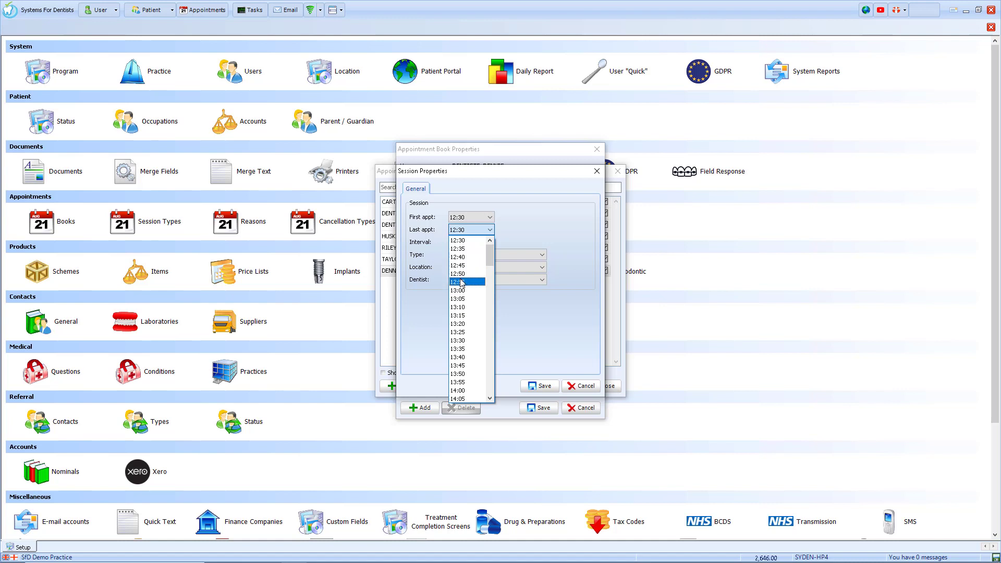
left_click(466, 281)
left_click(501, 252)
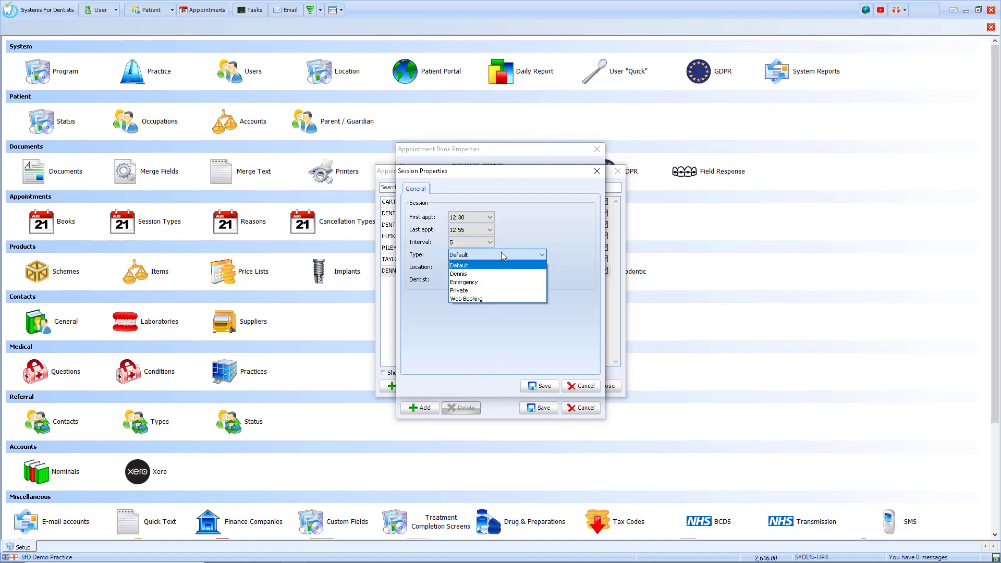
left_click(470, 279)
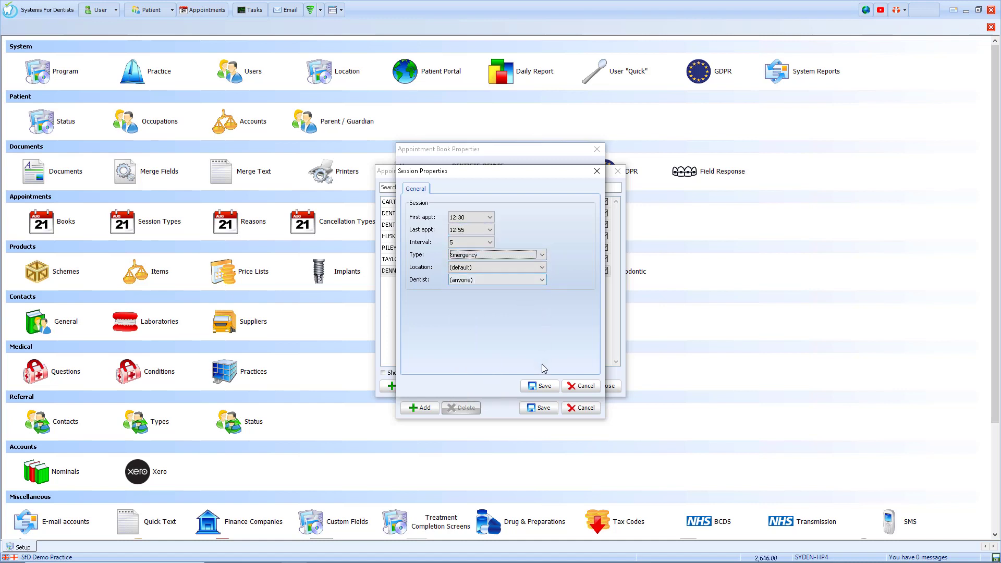
left_click(527, 280)
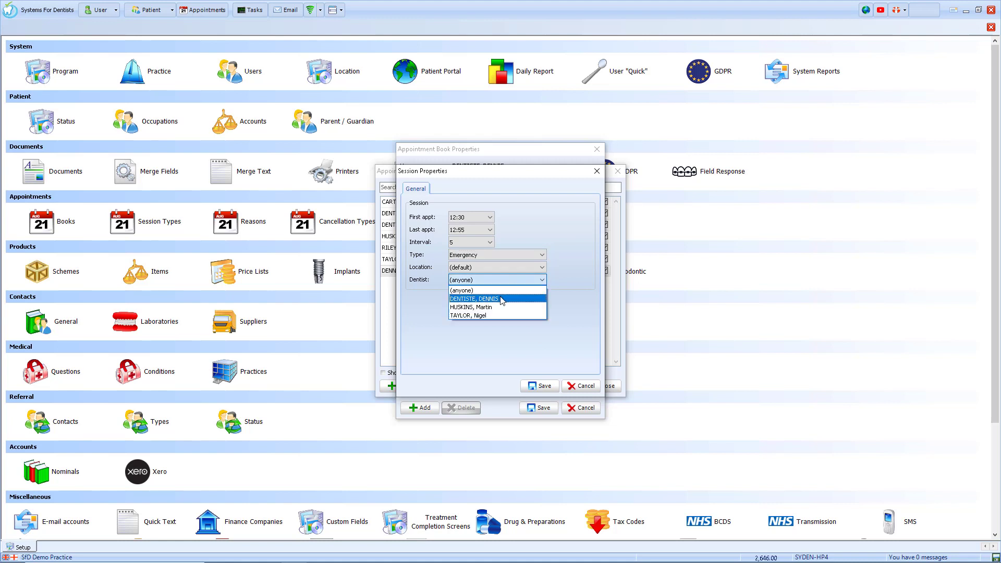
left_click(504, 295)
left_click(540, 385)
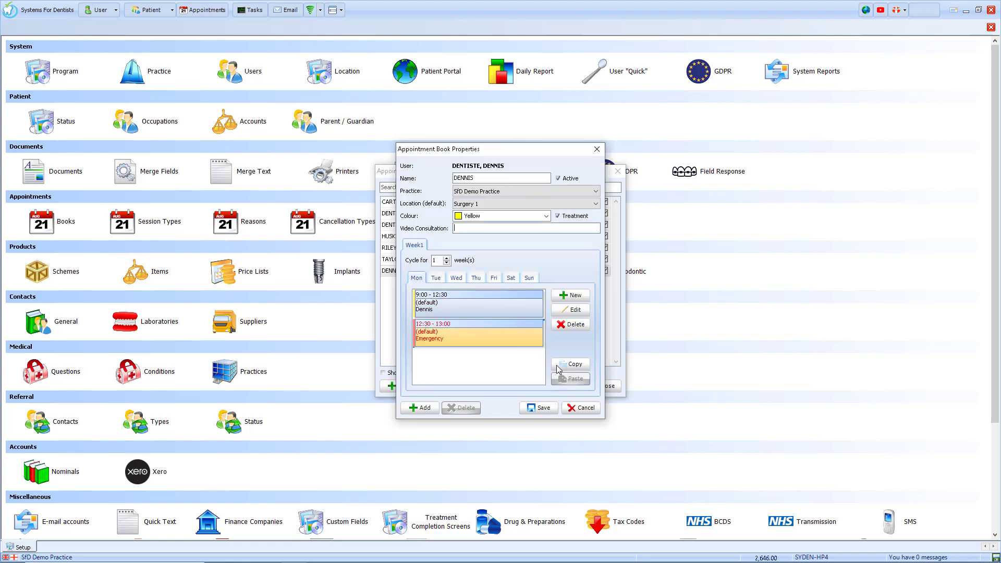
Step: Add a Monday session, first appointment 14:00, last 16:55, with the dentist's session type and dentist
left_click(571, 295)
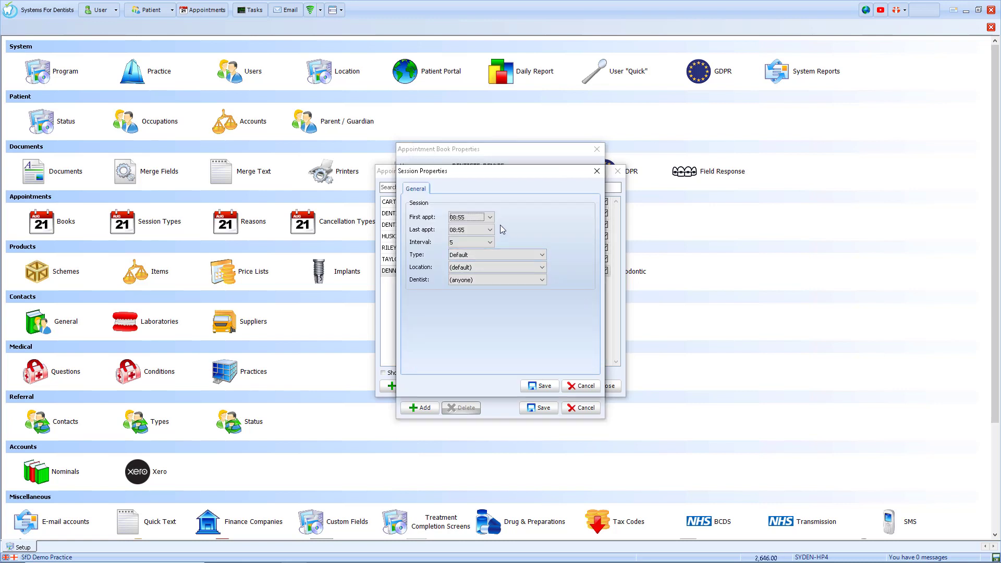
left_click(490, 217)
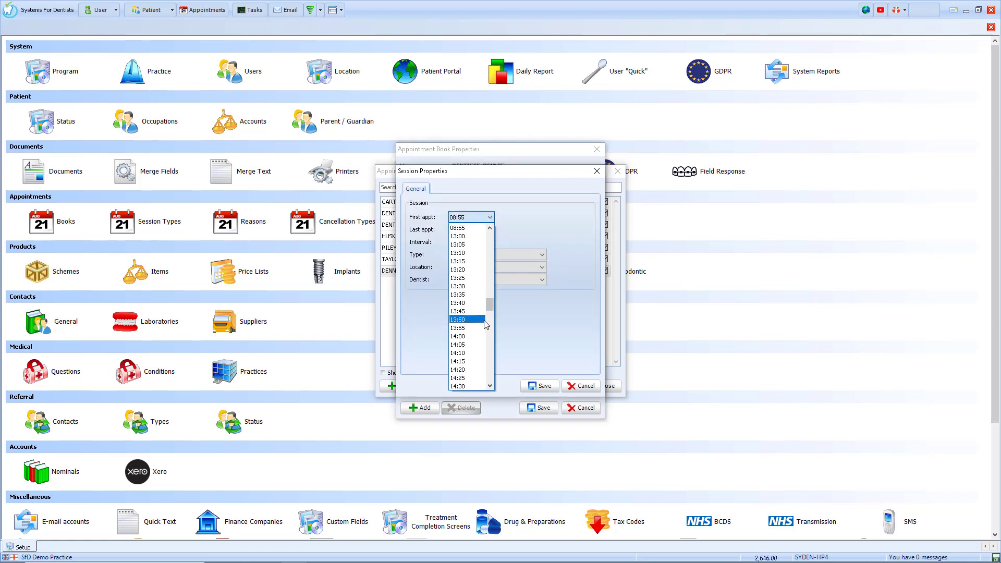
left_click(474, 336)
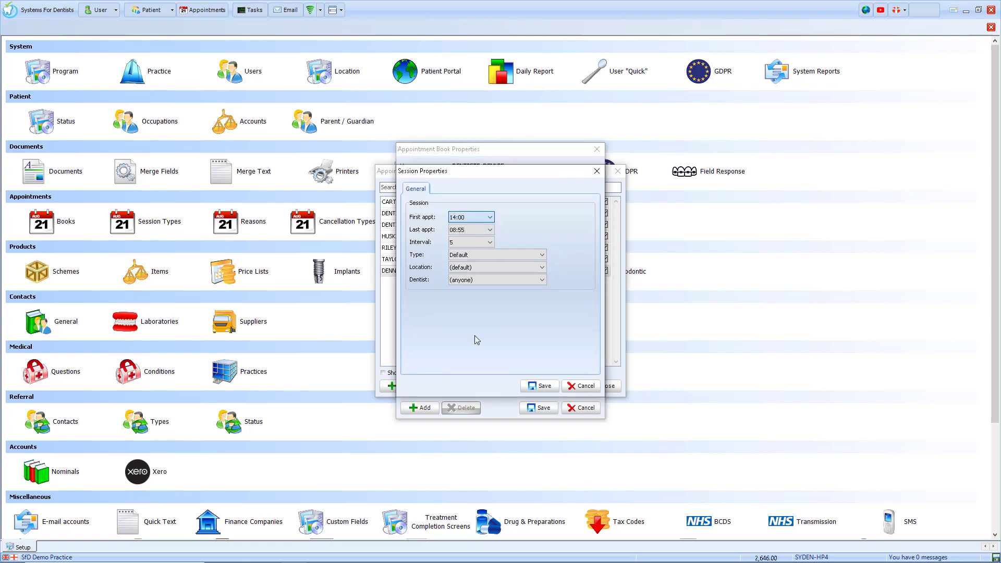
left_click(490, 230)
left_click_drag(492, 262, 489, 295)
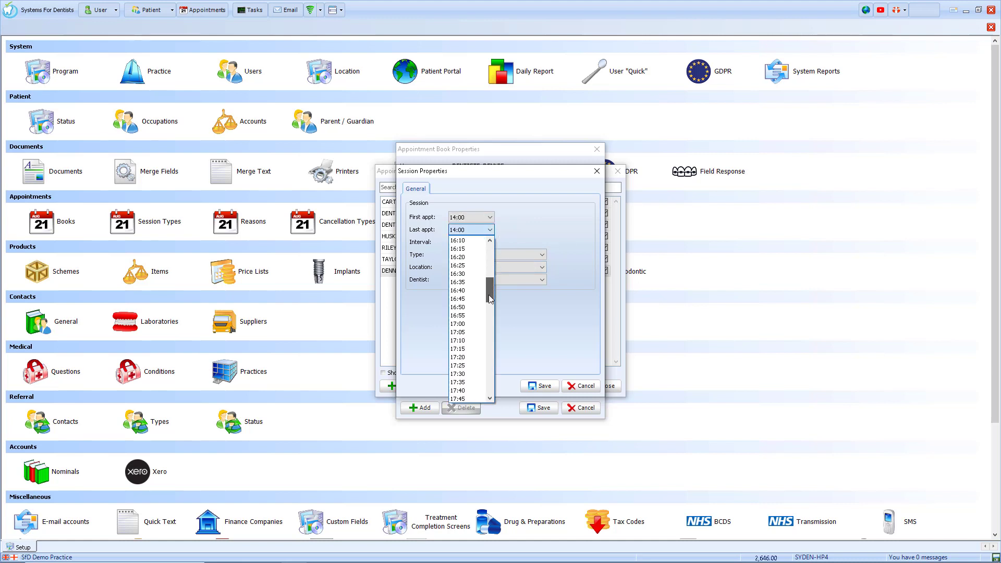
left_click(462, 314)
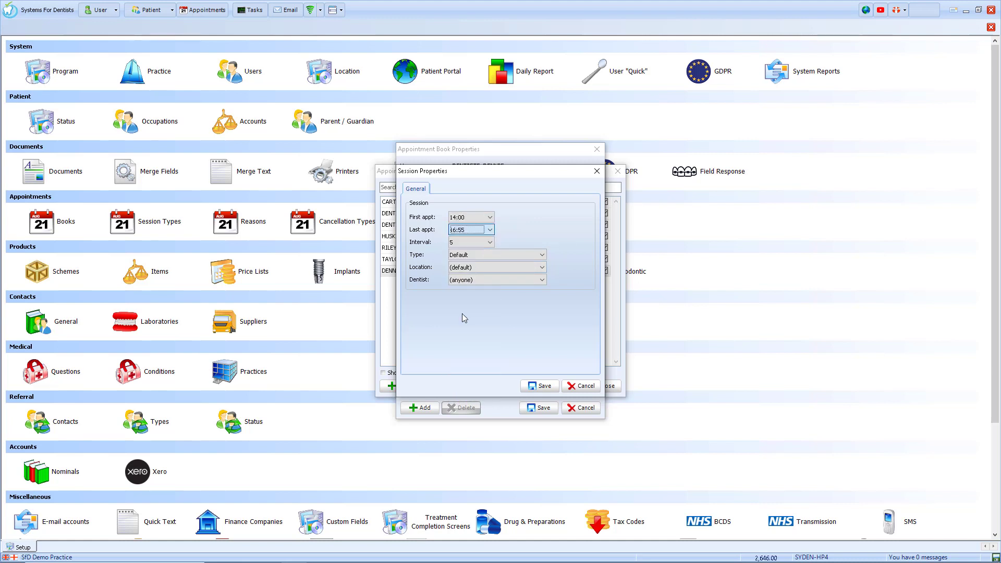
left_click(529, 255)
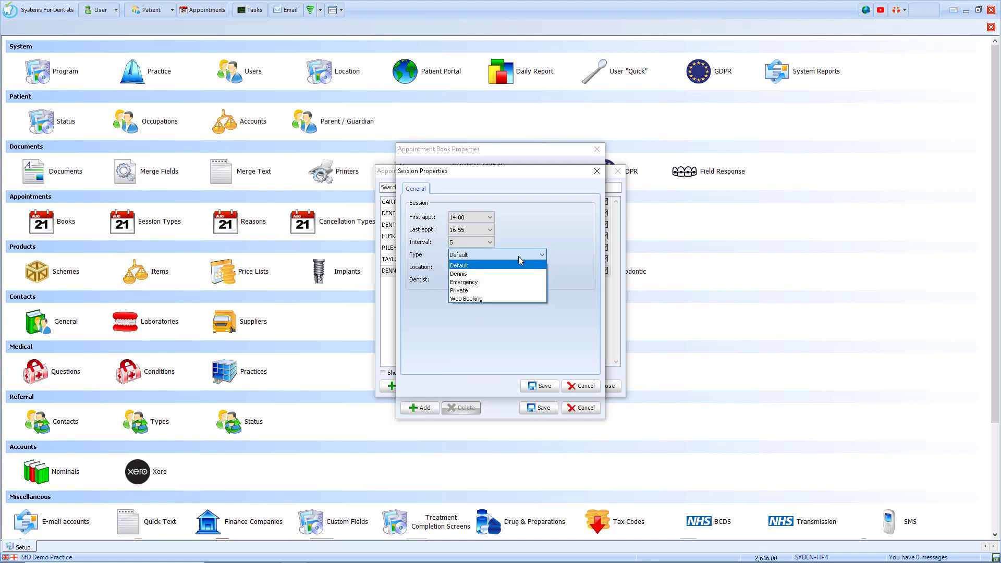
left_click(488, 274)
left_click(483, 279)
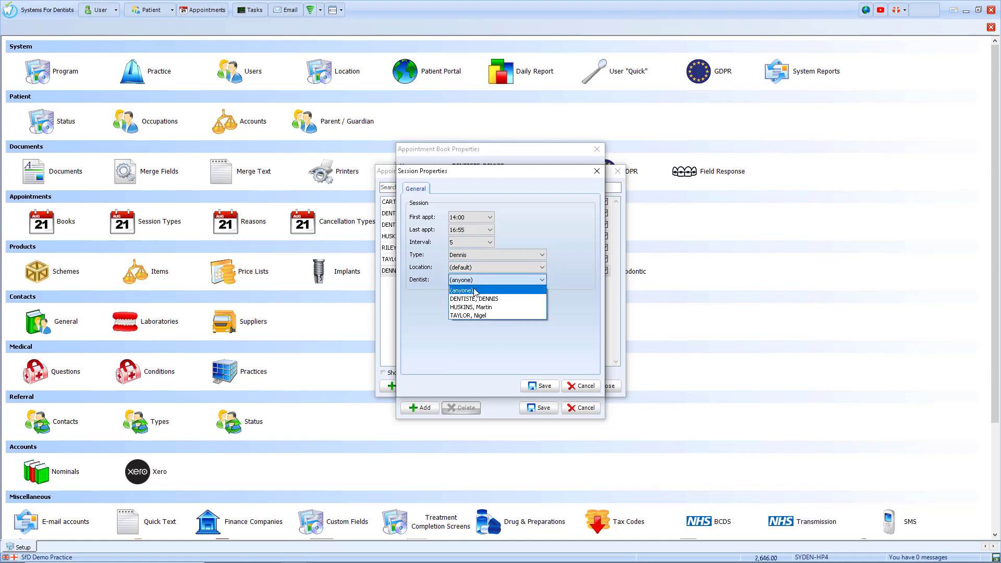
left_click(470, 301)
left_click(540, 386)
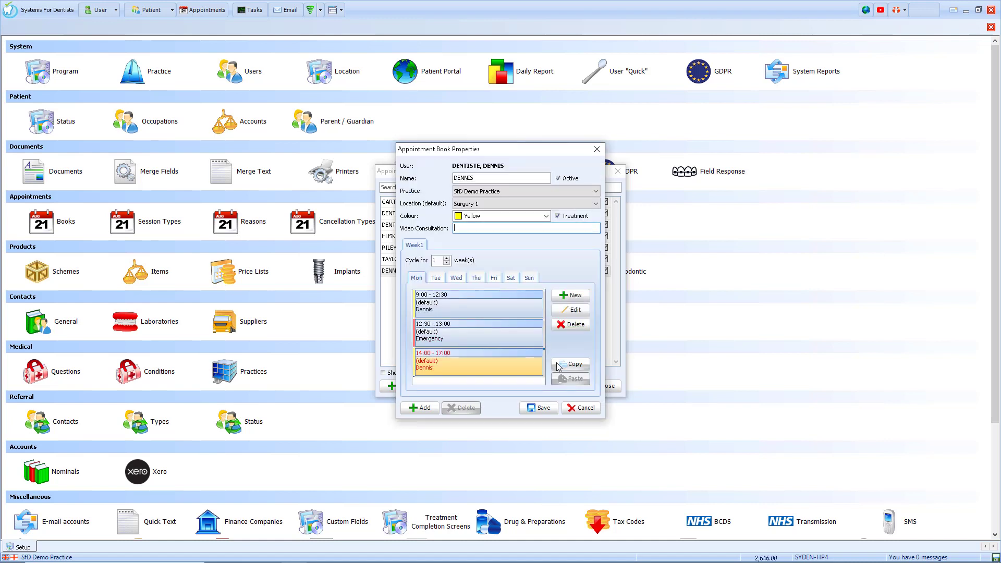
Step: Copy Monday's three sessions and paste them into Tuesday, Wednesday, Thursday and Friday
left_click(572, 365)
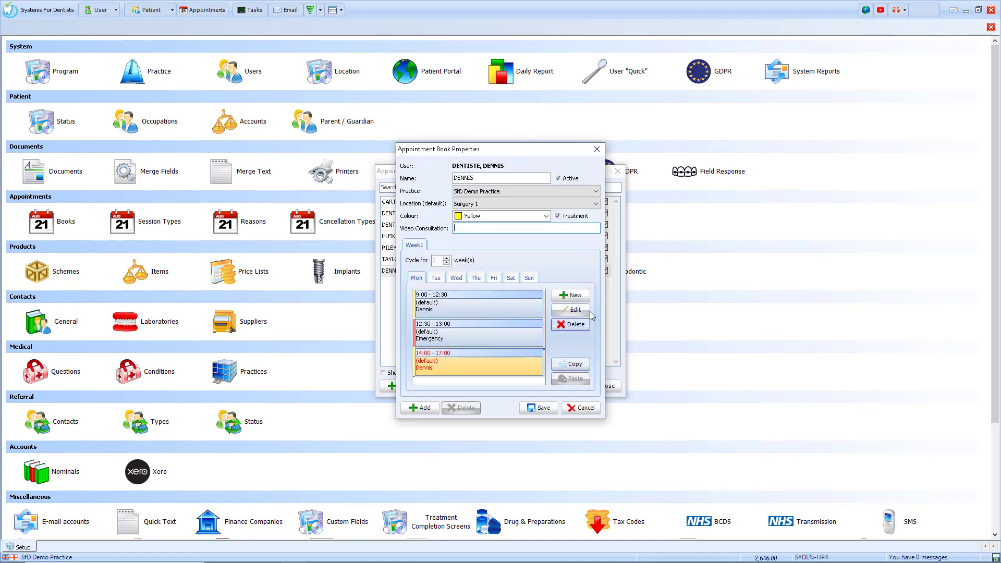
left_click(436, 278)
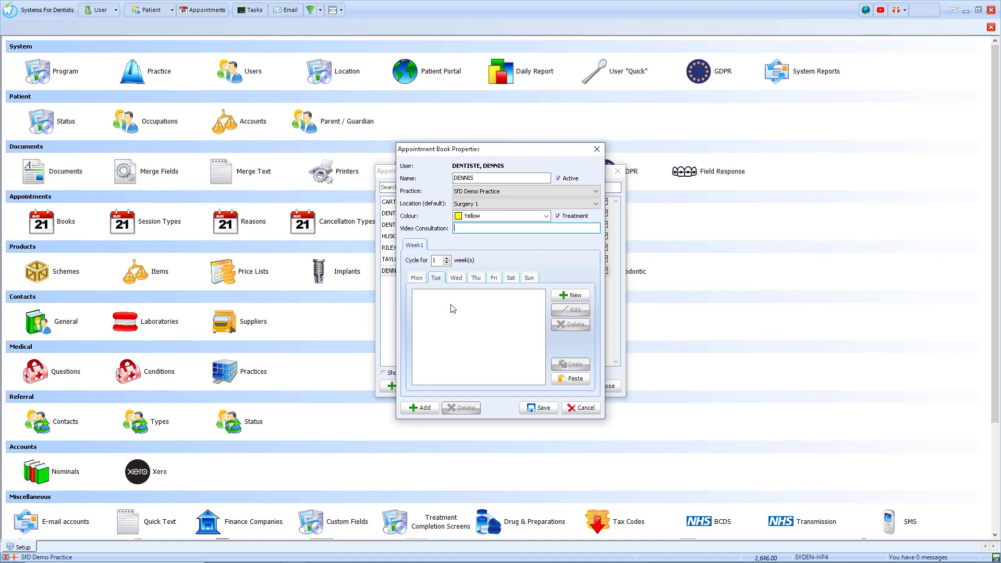
left_click(571, 381)
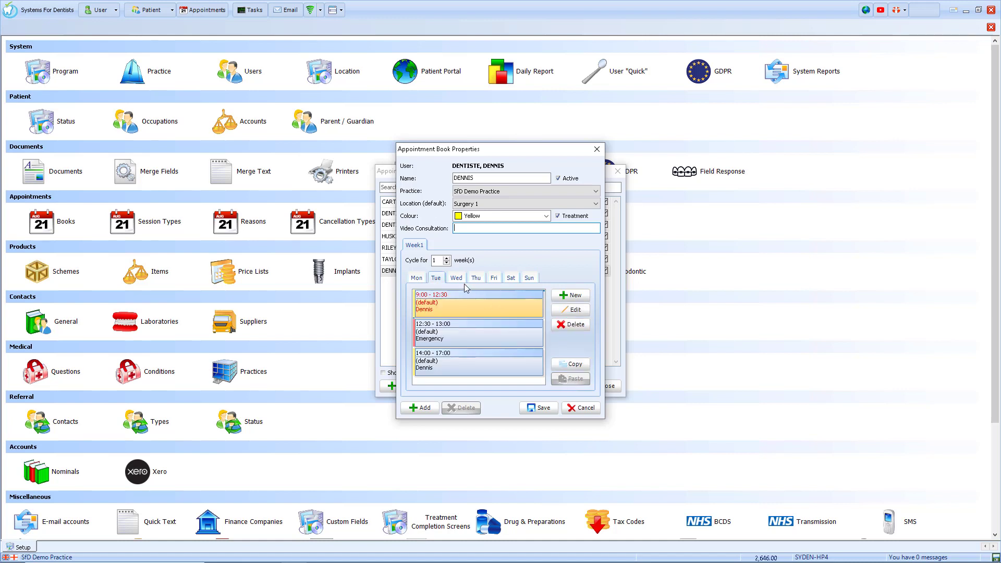
left_click(458, 279)
left_click(560, 378)
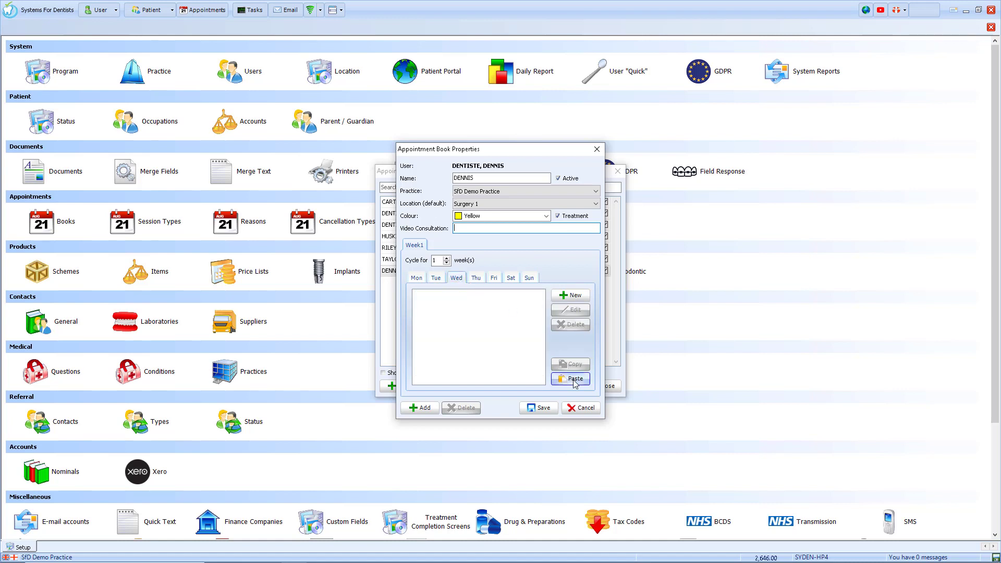
left_click(473, 279)
left_click(570, 378)
left_click(494, 280)
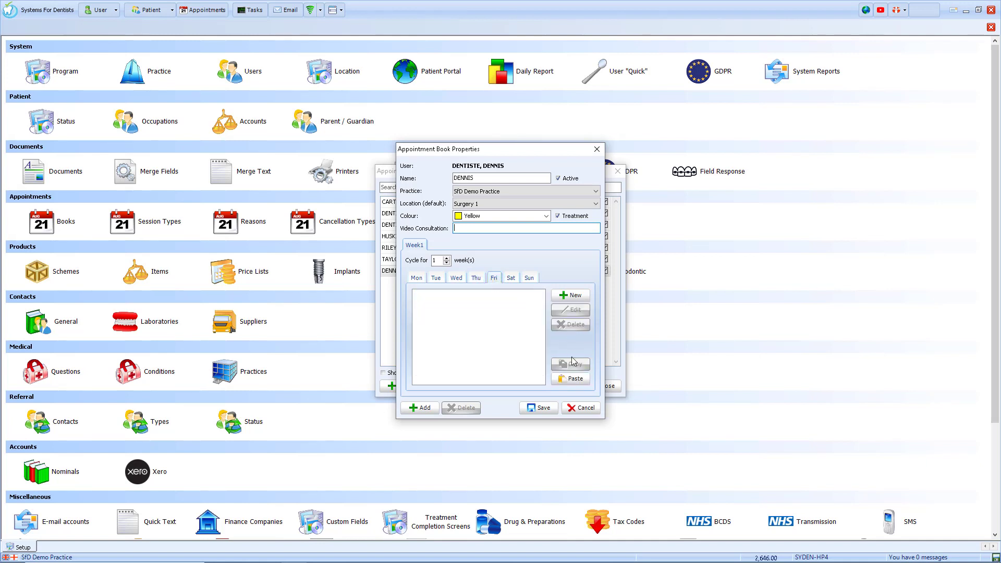
left_click(569, 379)
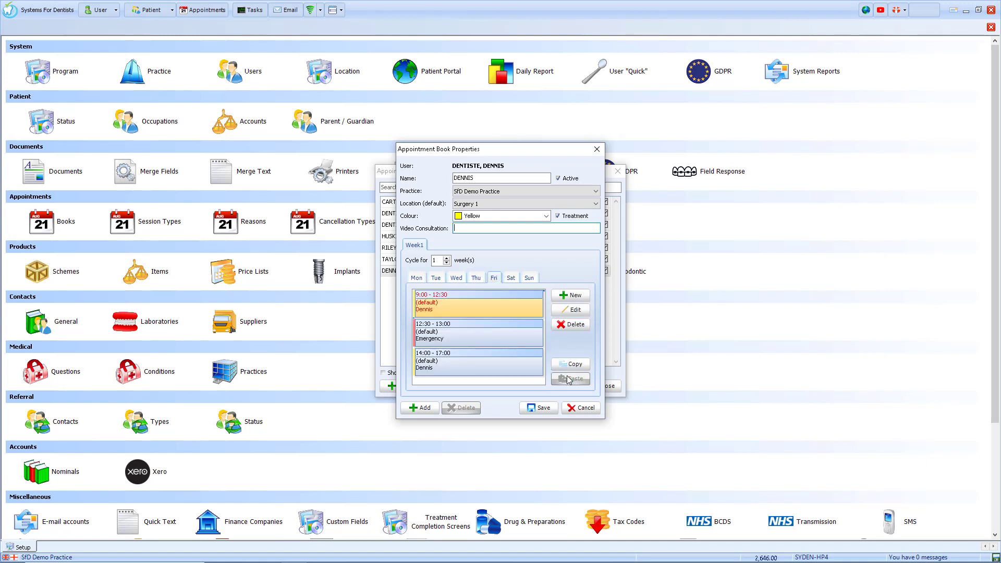
Step: Delete Friday's 14:00–17:00 afternoon session and 12:30–13:00 emergency session
left_click(451, 368)
left_click(572, 325)
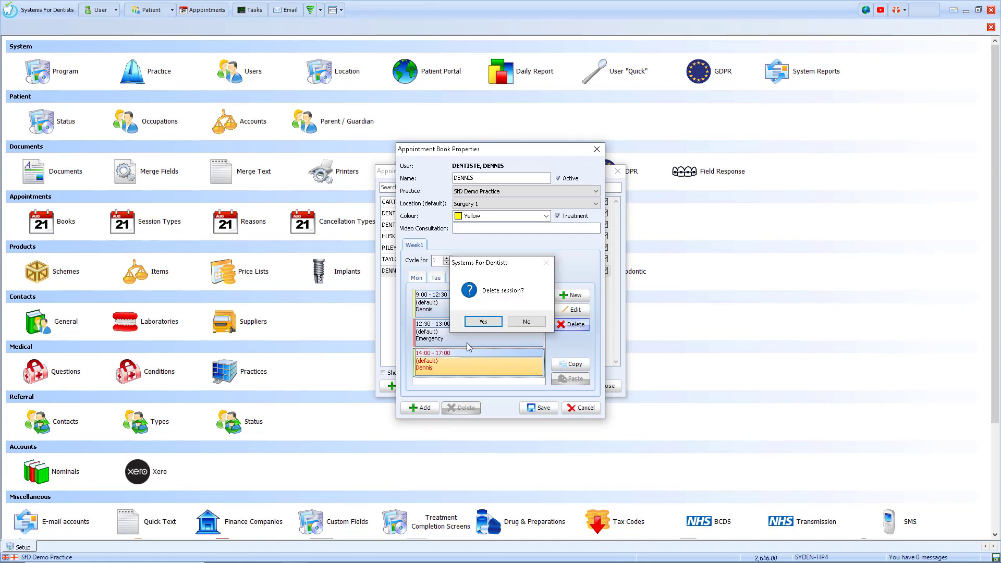
left_click(483, 322)
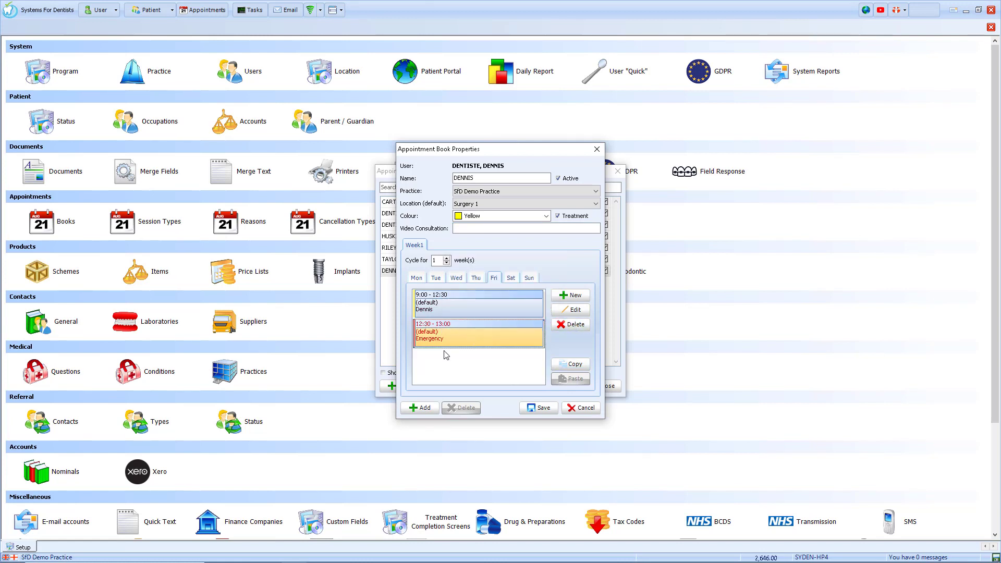
left_click(574, 324)
left_click(482, 320)
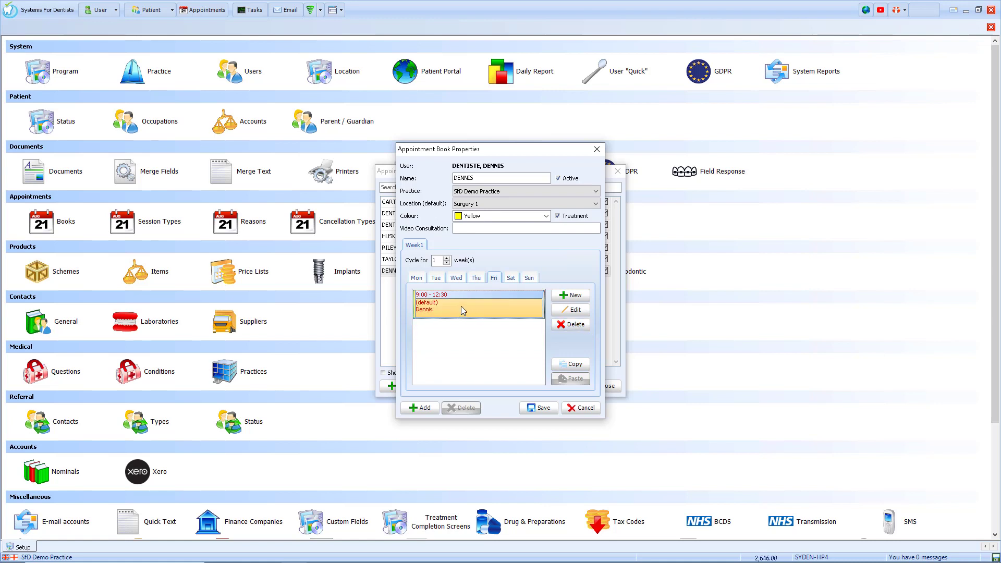
Step: Set Friday's morning last appointment to 12:55, then save the appointment book and close the list
left_click(570, 309)
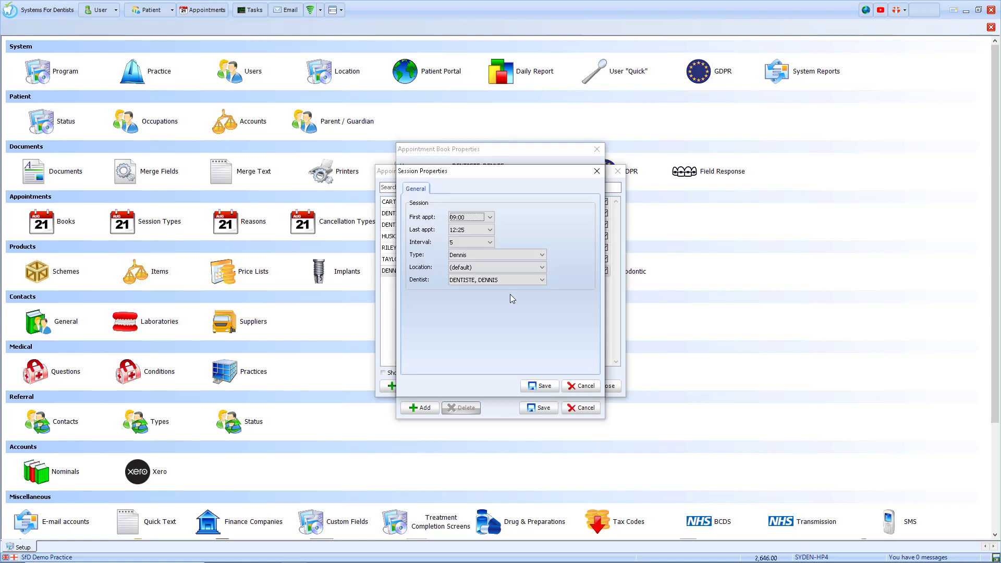
left_click(490, 230)
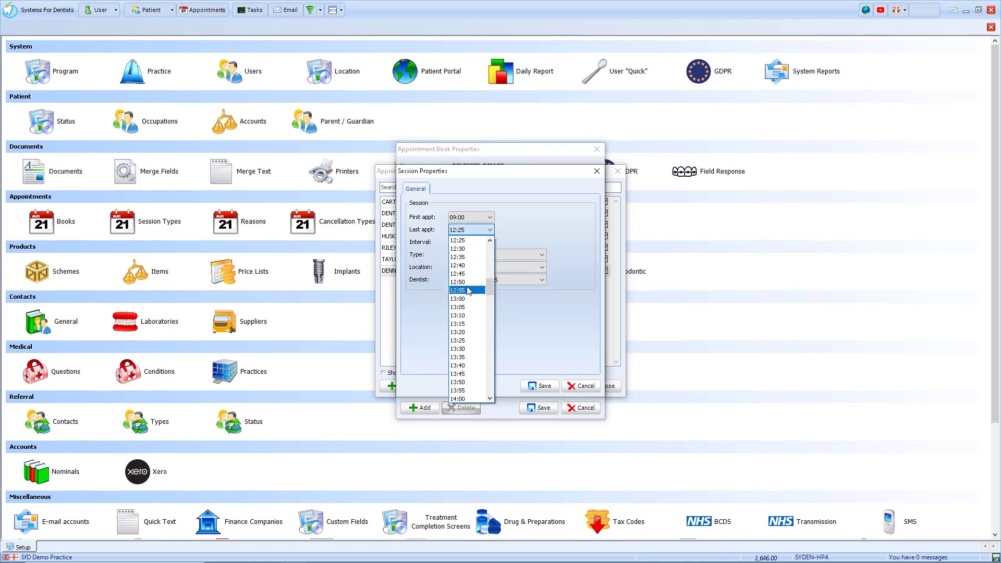
left_click(467, 291)
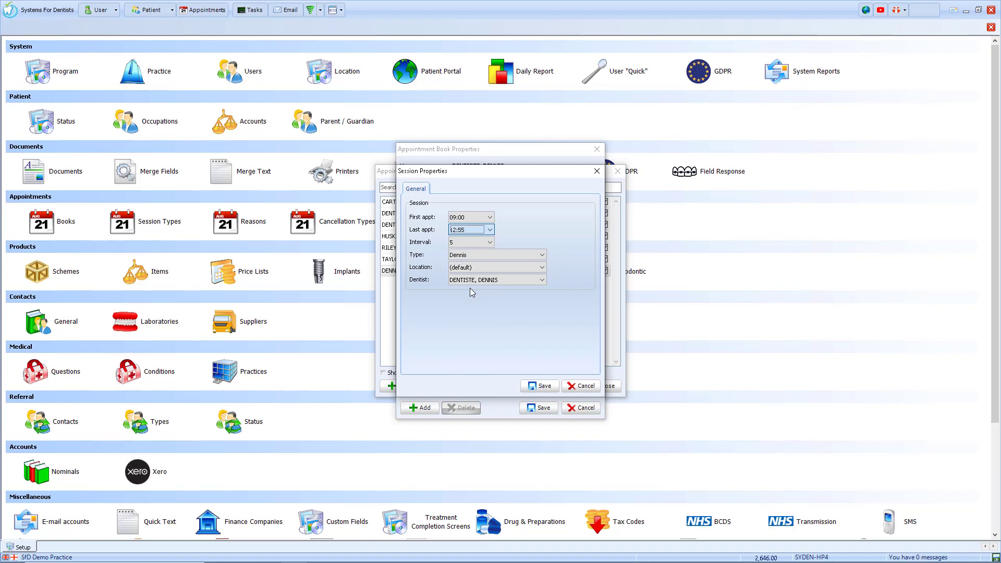
left_click(542, 388)
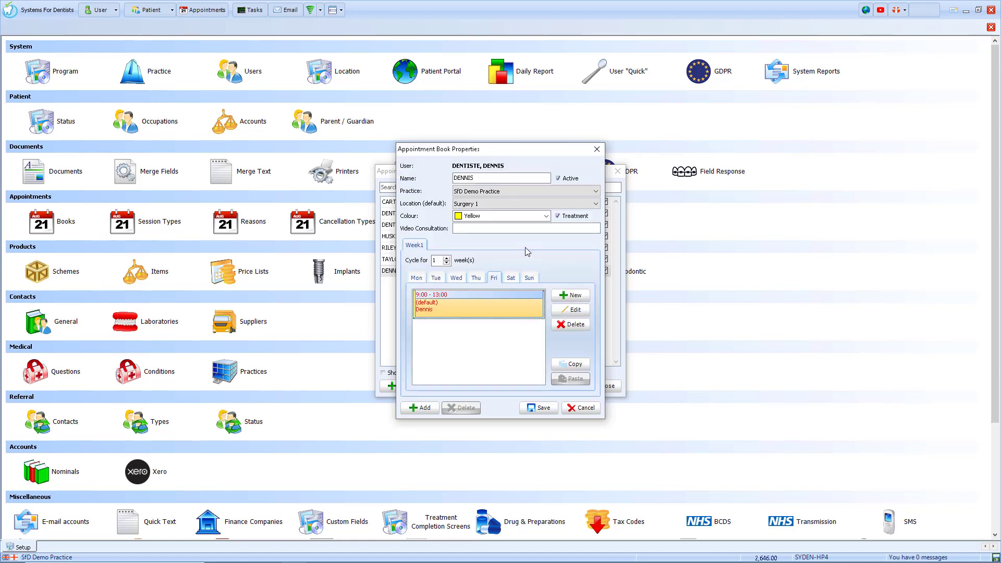
left_click(542, 409)
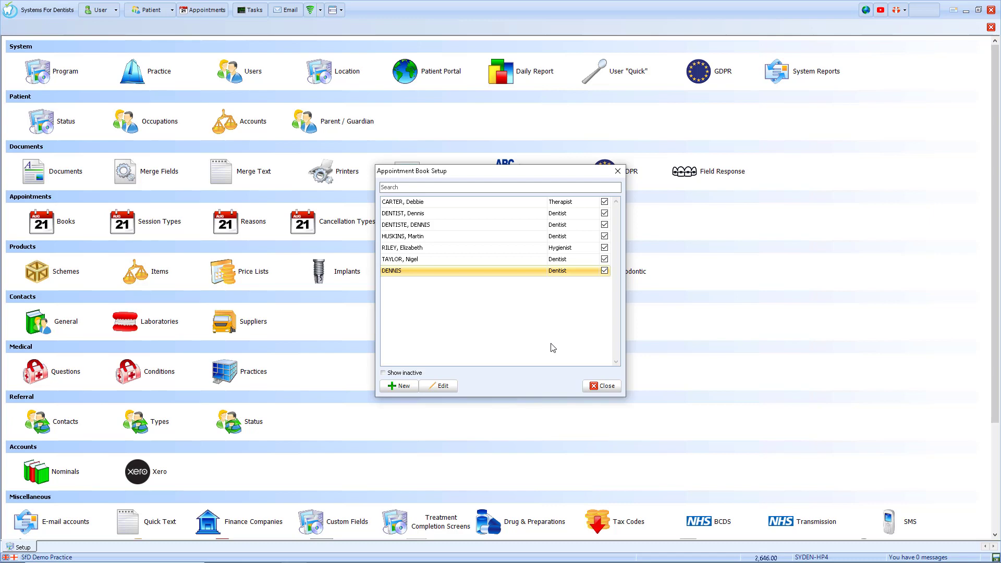
left_click(601, 390)
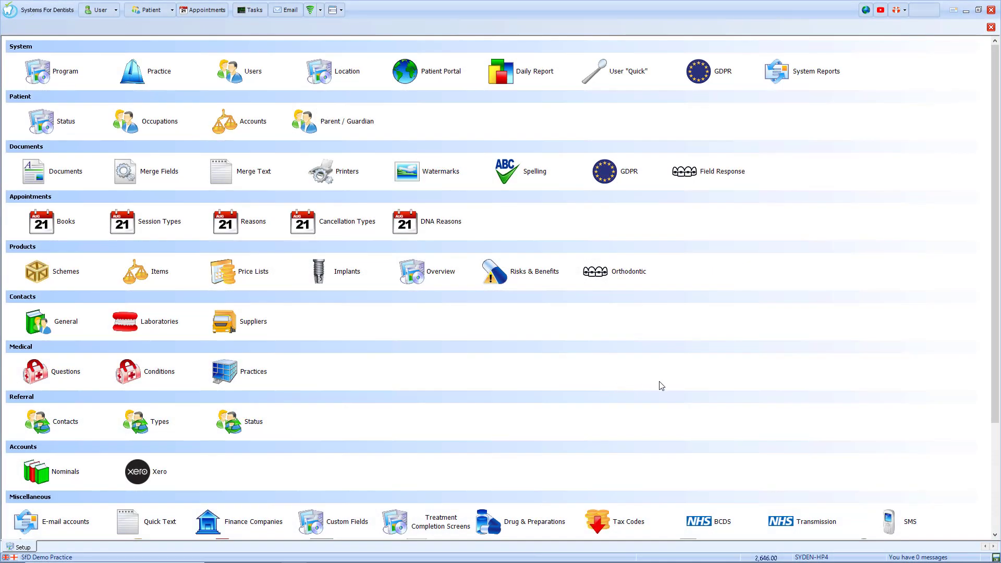
Step: In the NHS contract's members, add the new dentist as a new performer
left_click(711, 536)
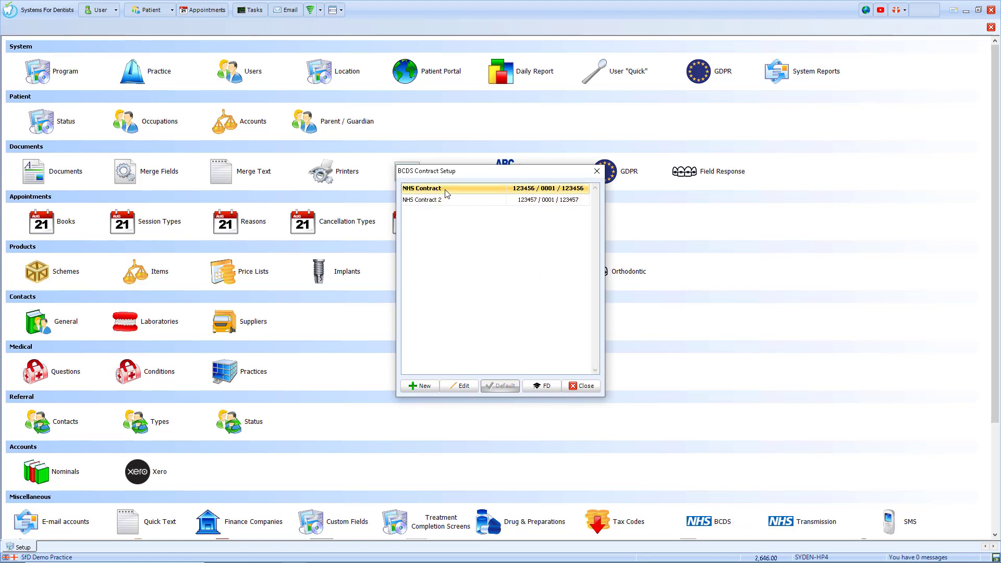
left_click(461, 386)
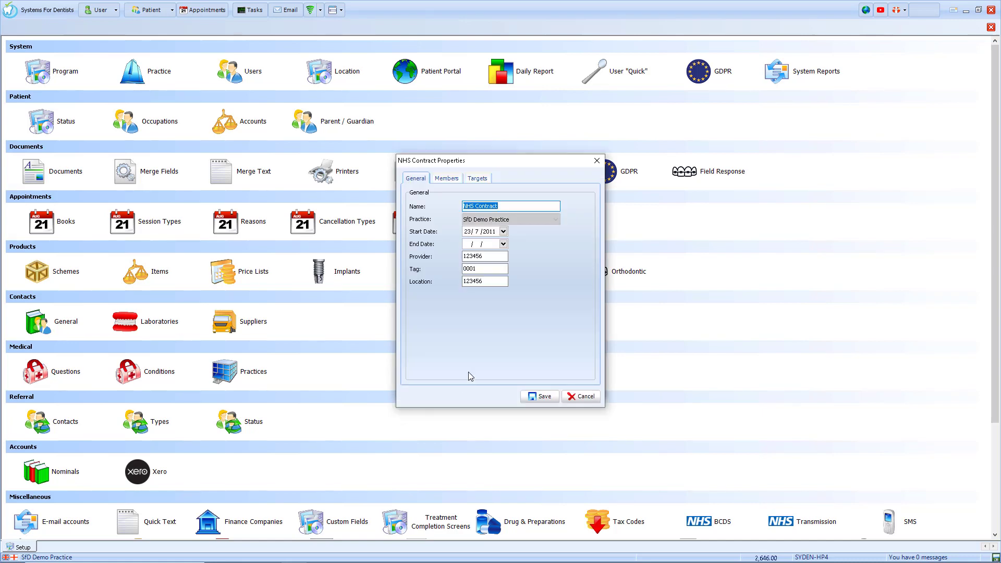
left_click(446, 180)
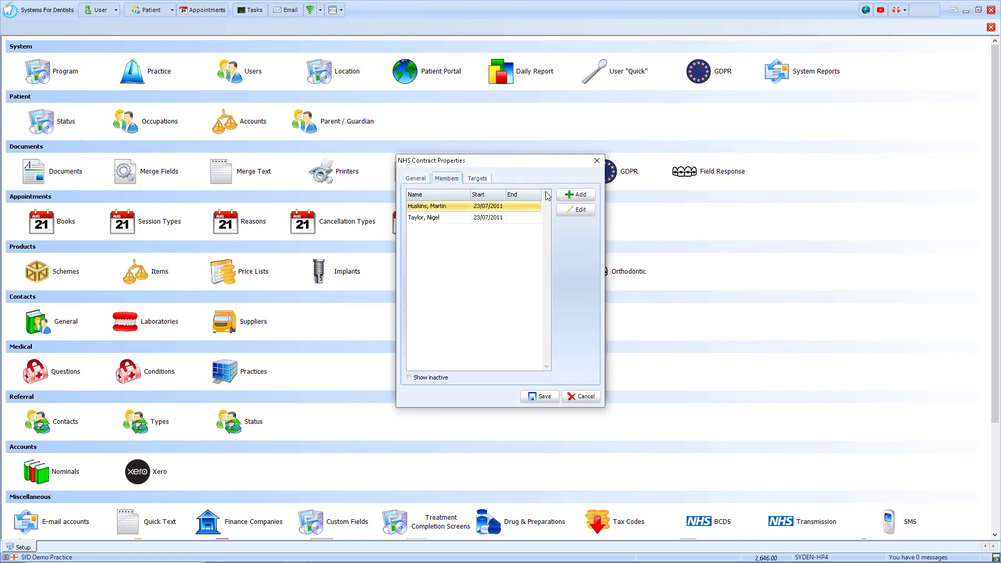
left_click(562, 194)
left_click(514, 207)
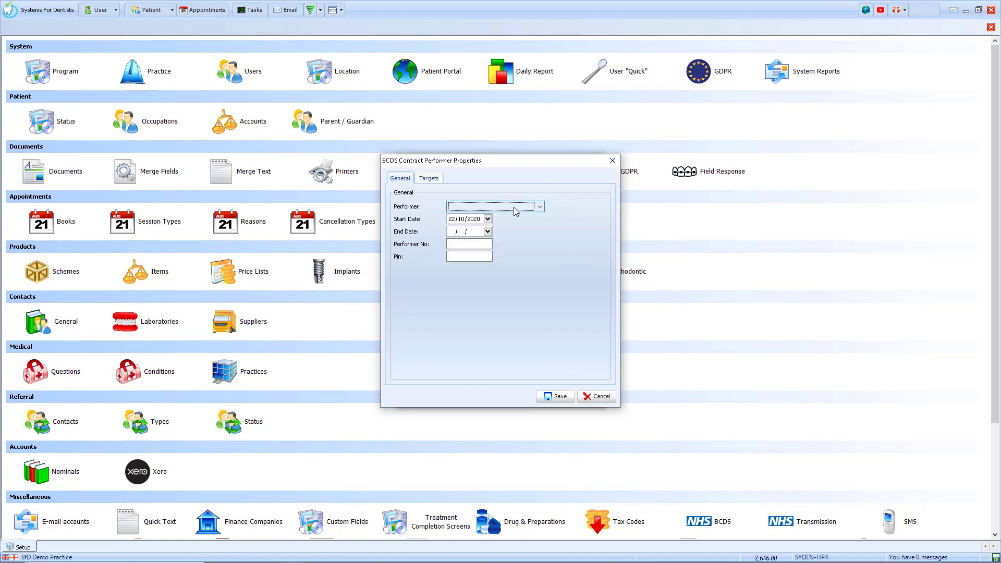
left_click(488, 218)
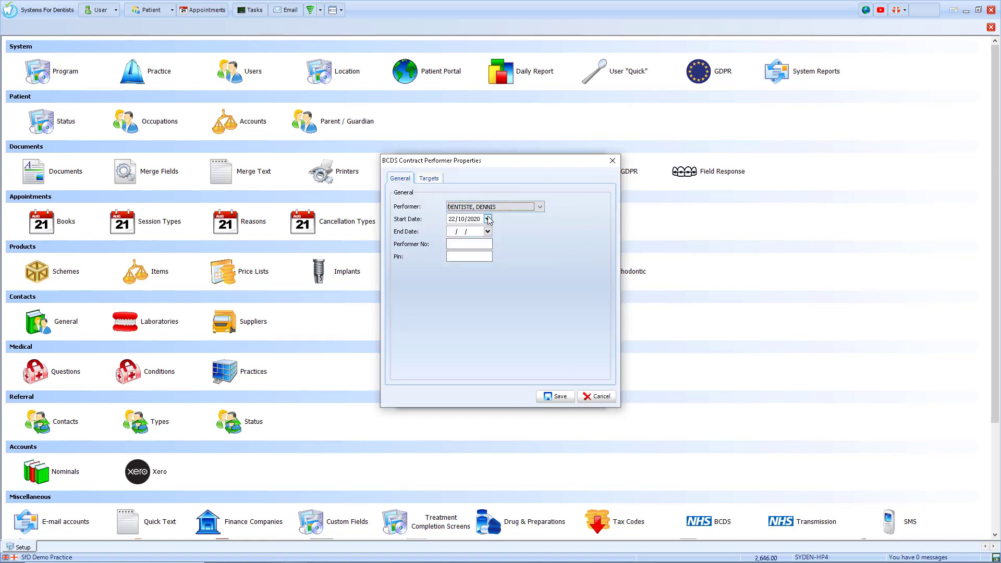
Step: Enter the performer number and PIN, then save the performer and the NHS contract
left_click(462, 243)
type("123456")
key("Tab")
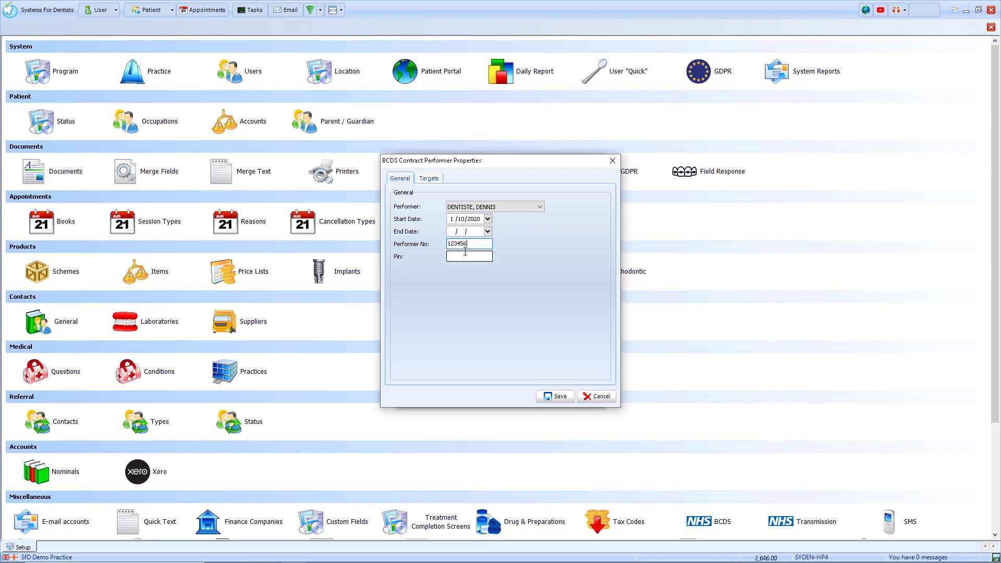
type("234567")
left_click(555, 396)
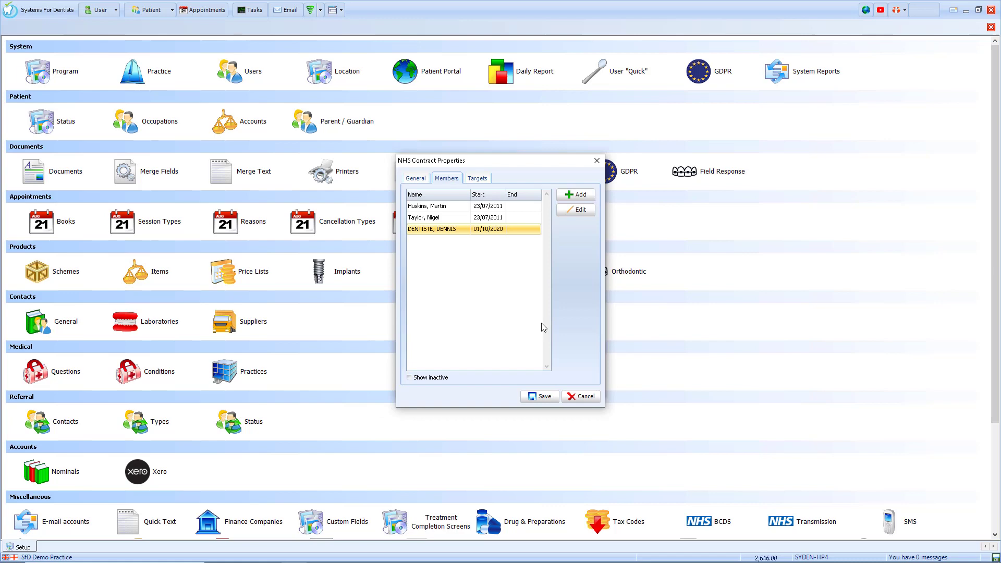
left_click(541, 396)
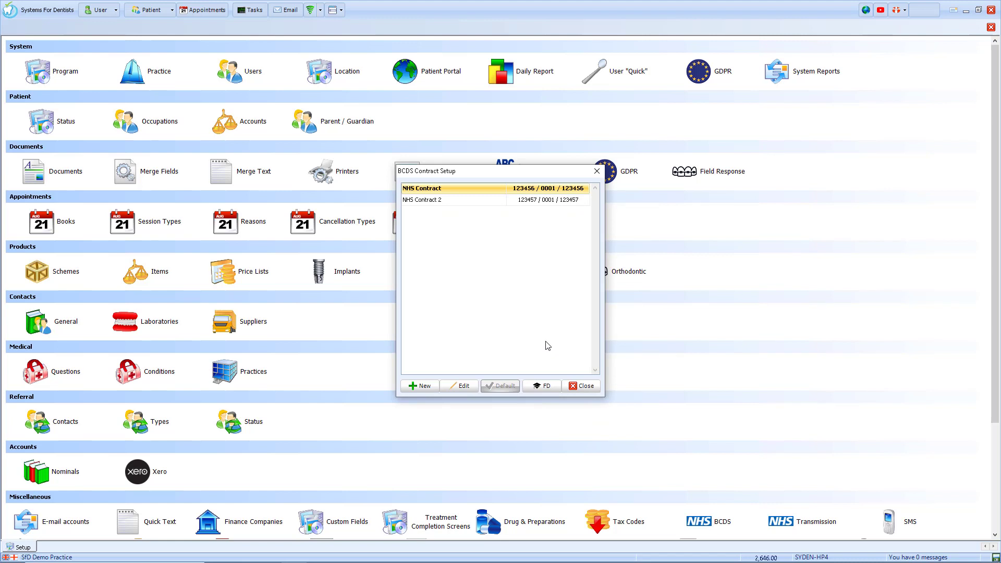
Step: Start a foundation dentist entry, cancel it without picking a performer, and close the list
left_click(542, 387)
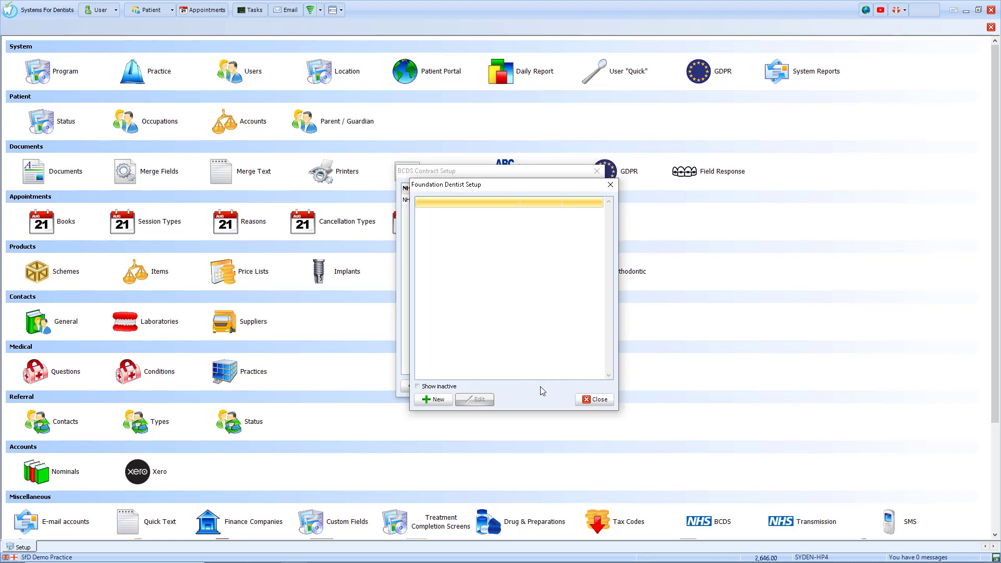
left_click(448, 400)
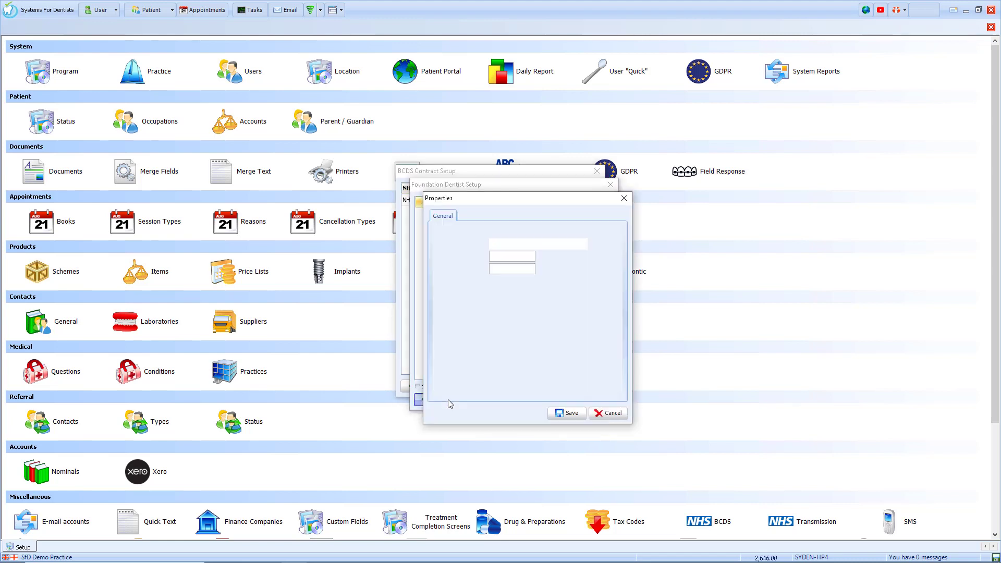
left_click(557, 245)
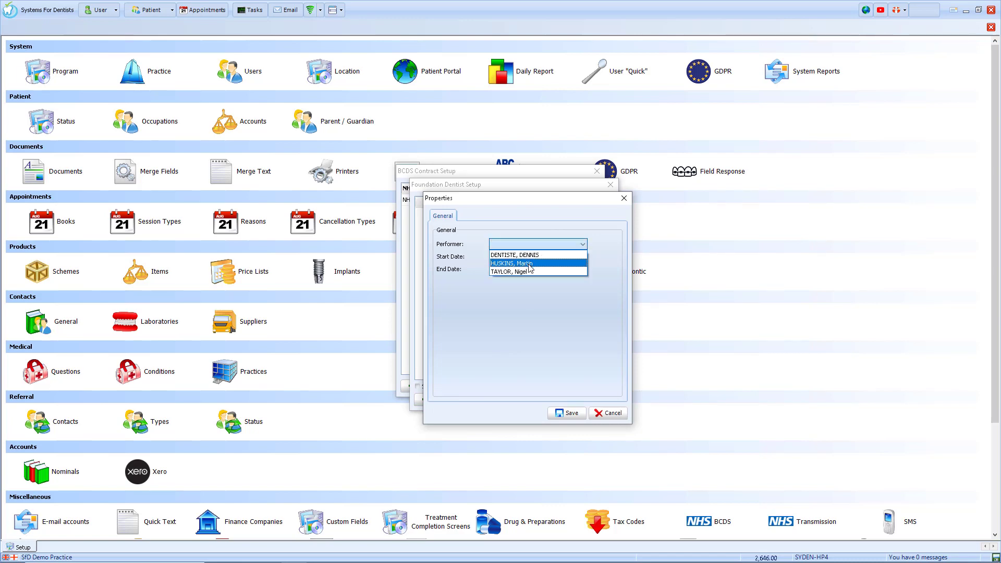
left_click(614, 237)
left_click(610, 412)
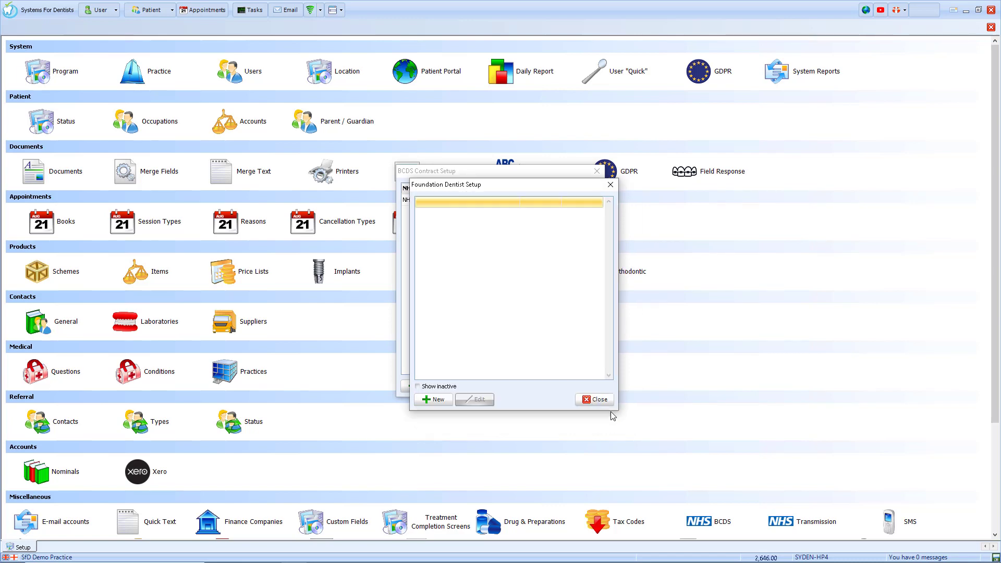
left_click(606, 404)
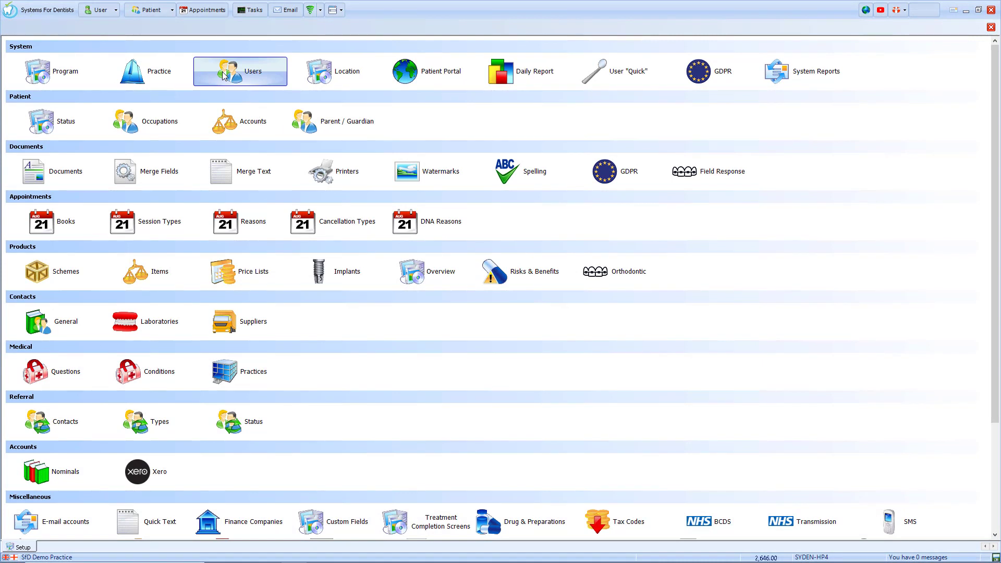
Step: Open the new dentist's user properties from the Users list and decline the password reset
left_click(223, 75)
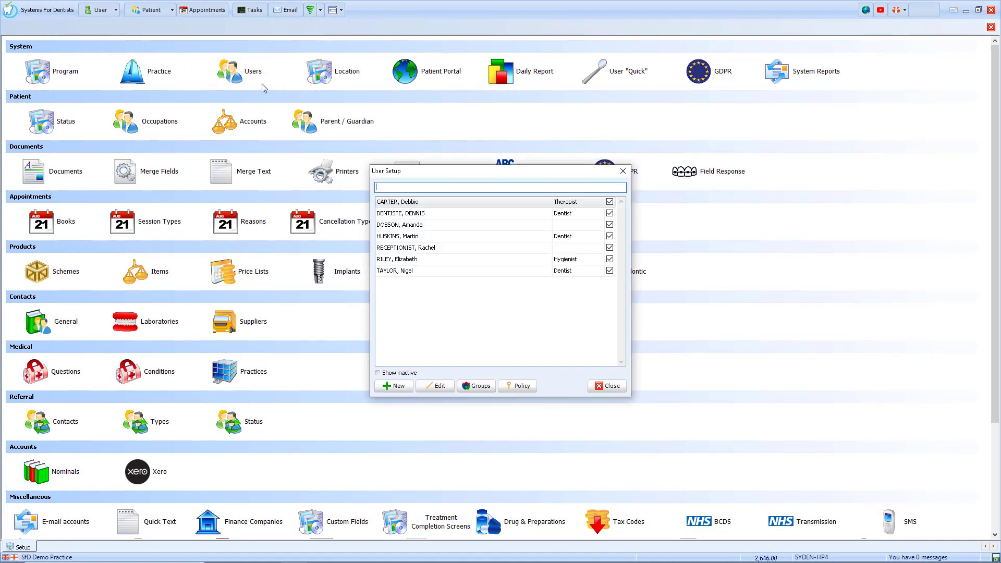
left_click(412, 215)
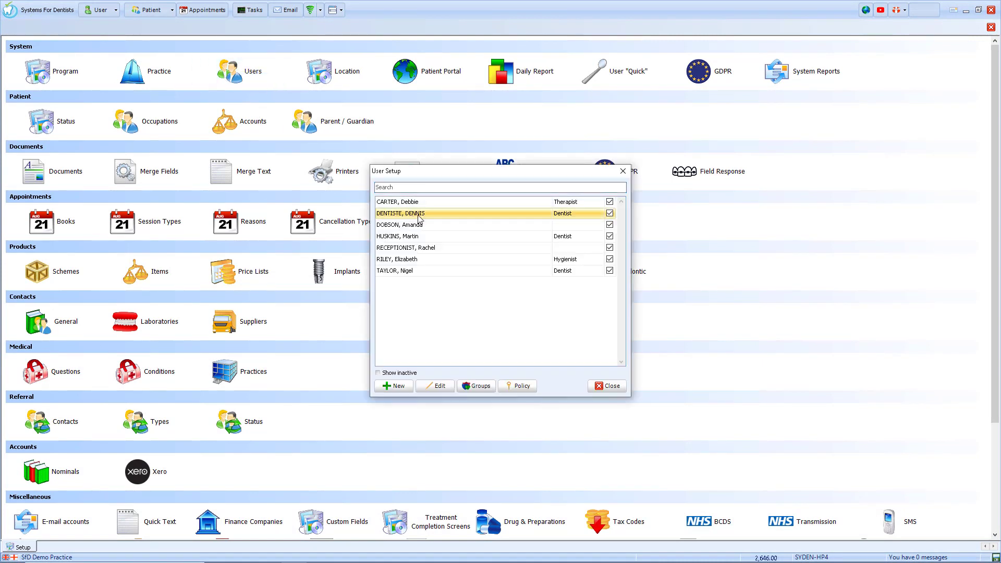
left_click(447, 386)
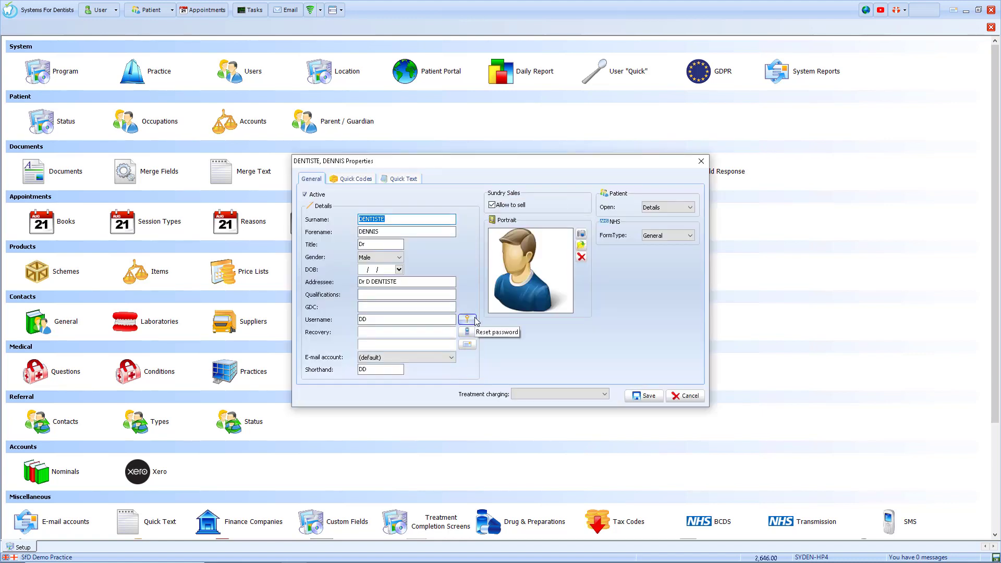
left_click(467, 319)
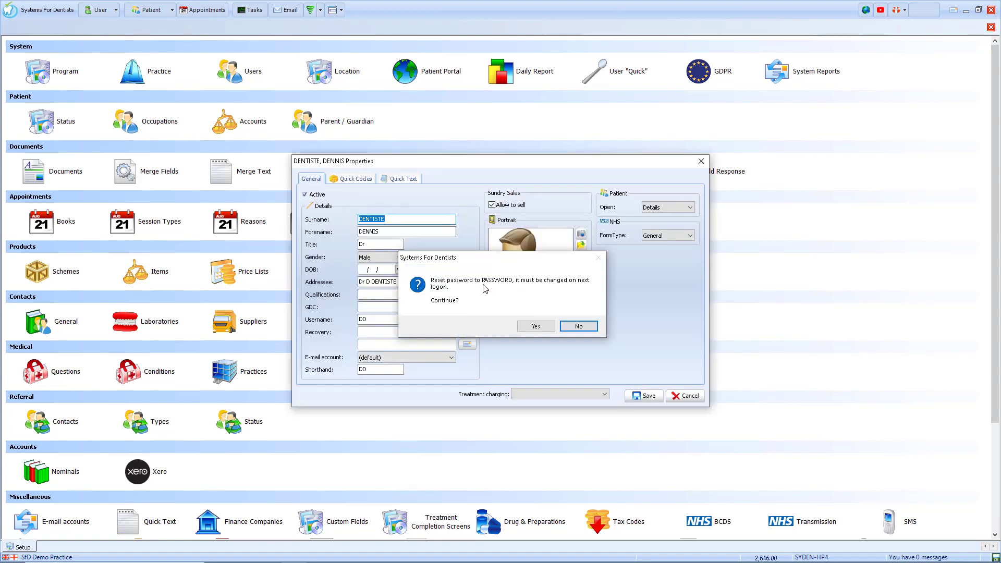
left_click(584, 327)
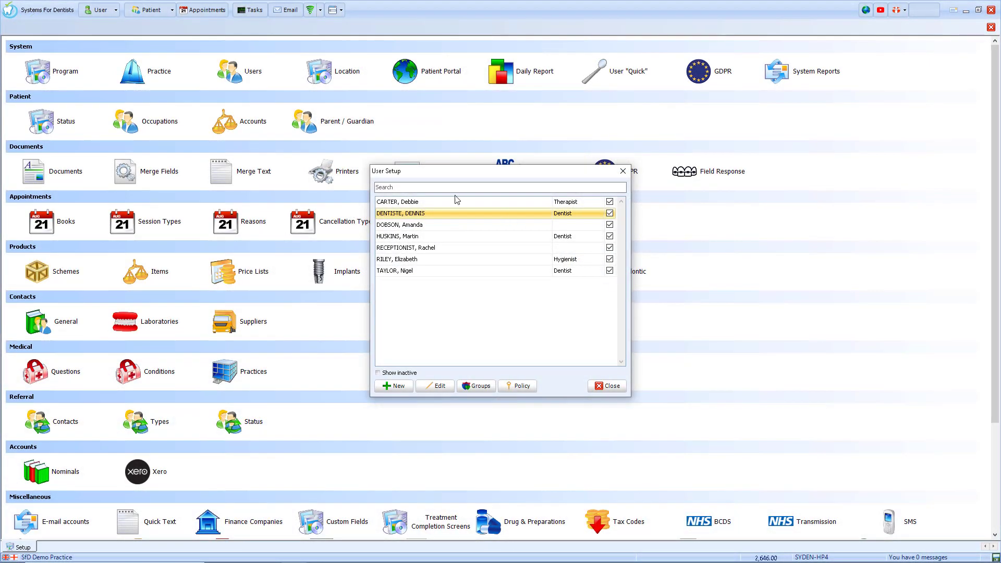
Step: Toggle the Dentist group's Product category setup and copy price list permissions back off, then save
left_click(476, 386)
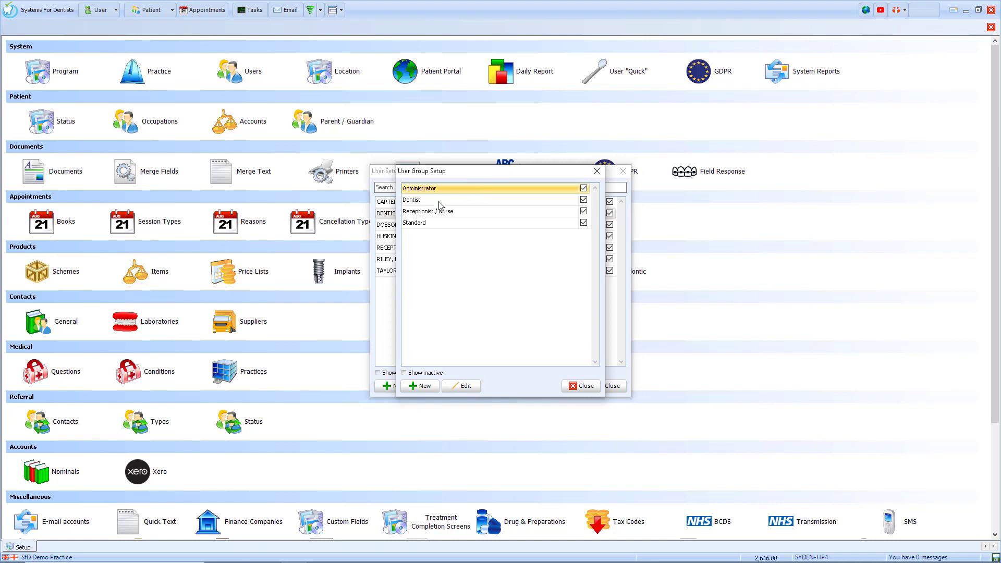
left_click(443, 206)
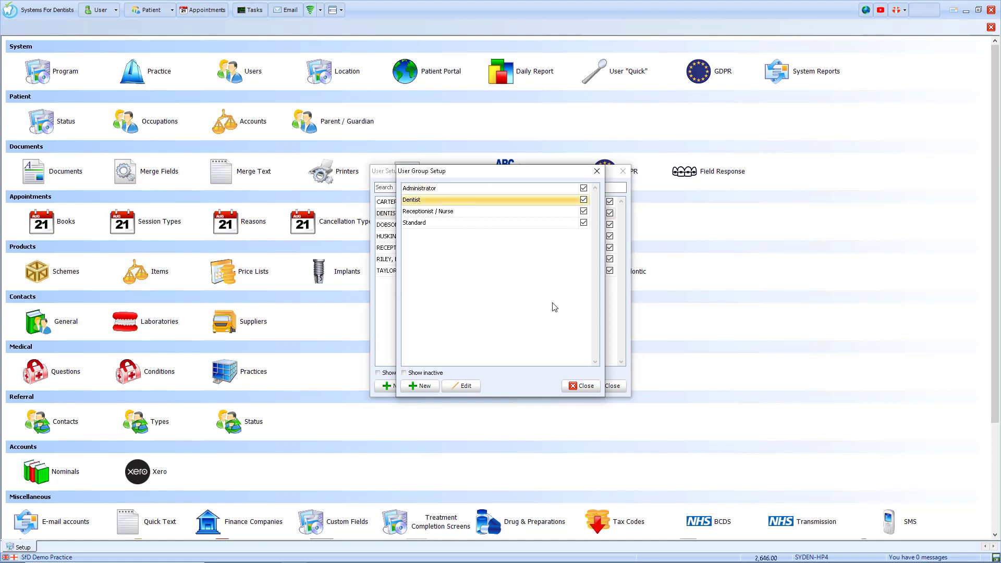
left_click(463, 386)
left_click(459, 203)
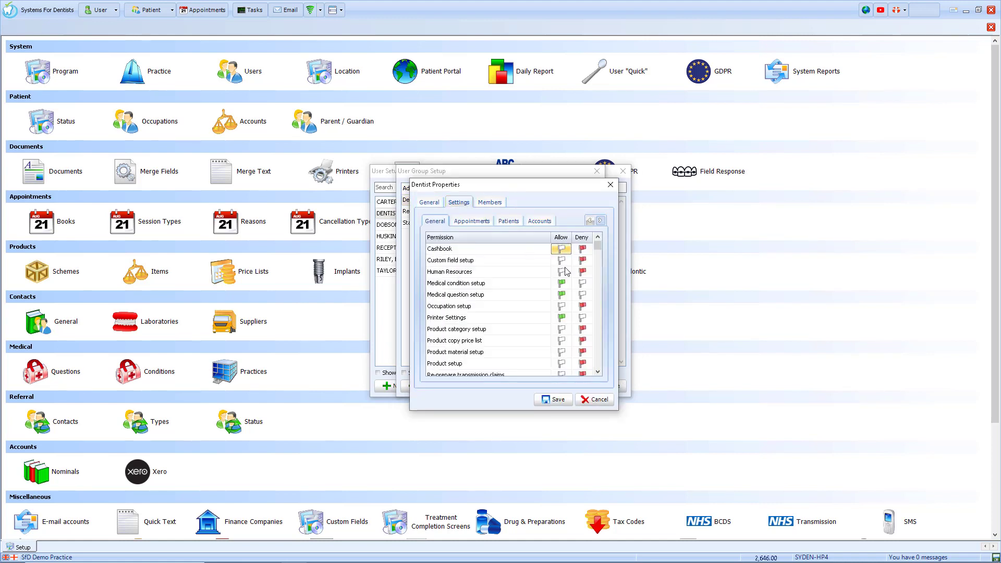
left_click(597, 305)
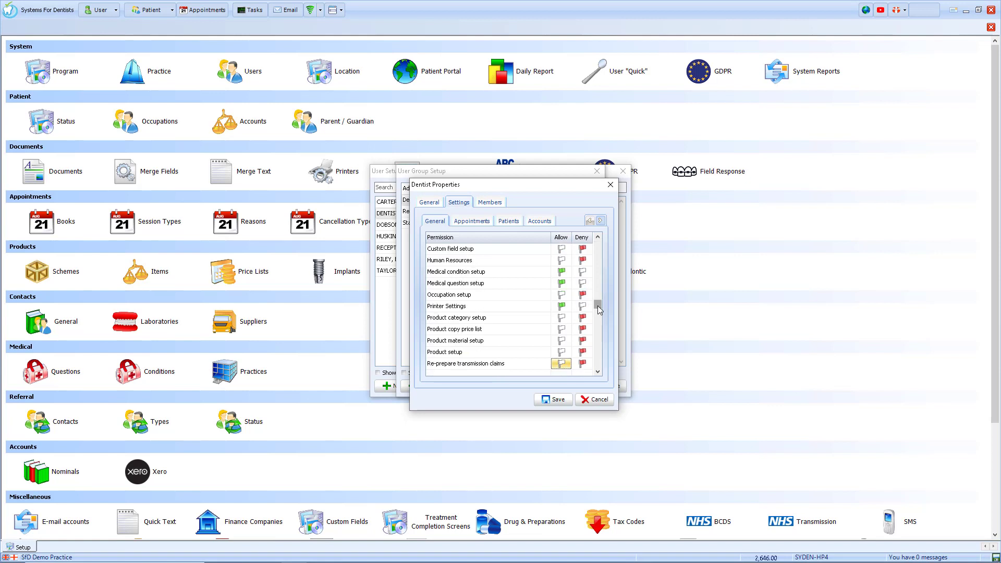
left_click(561, 317)
left_click(582, 327)
left_click(562, 328)
left_click(582, 317)
left_click(583, 329)
left_click(556, 400)
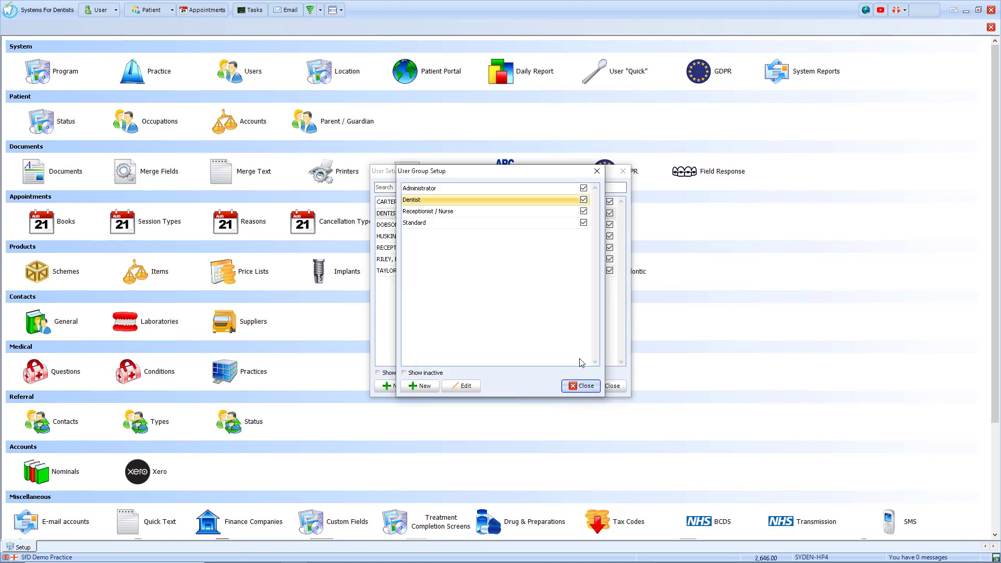
Step: Add the new dentist to the Administrator group's members and close the group properties
double_click(453, 189)
left_click(487, 201)
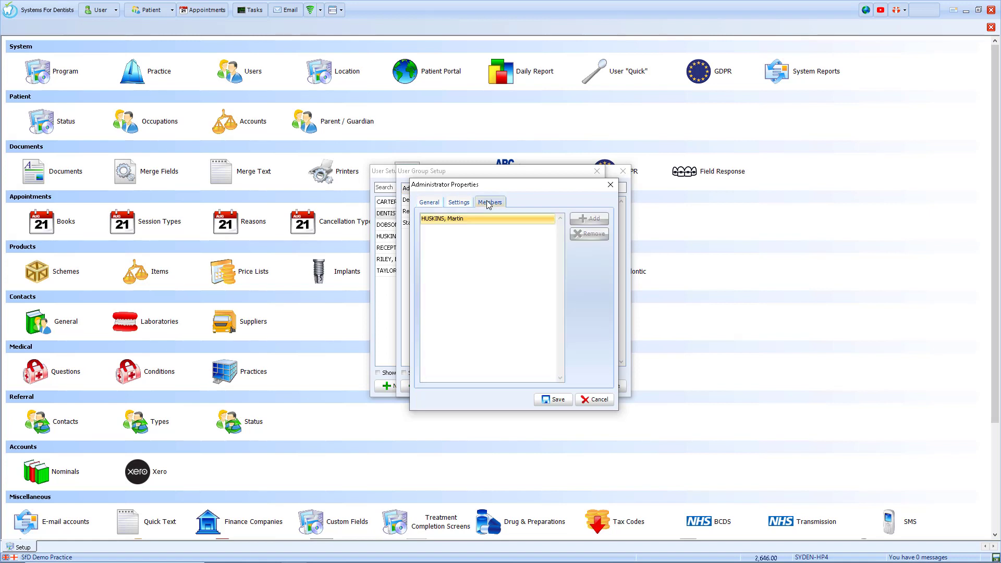
left_click(586, 221)
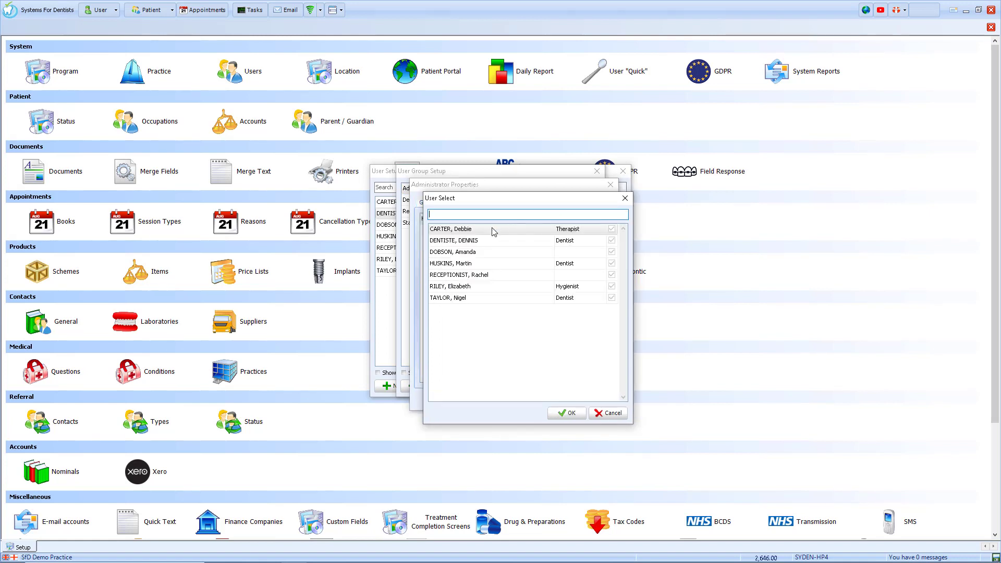
double_click(469, 245)
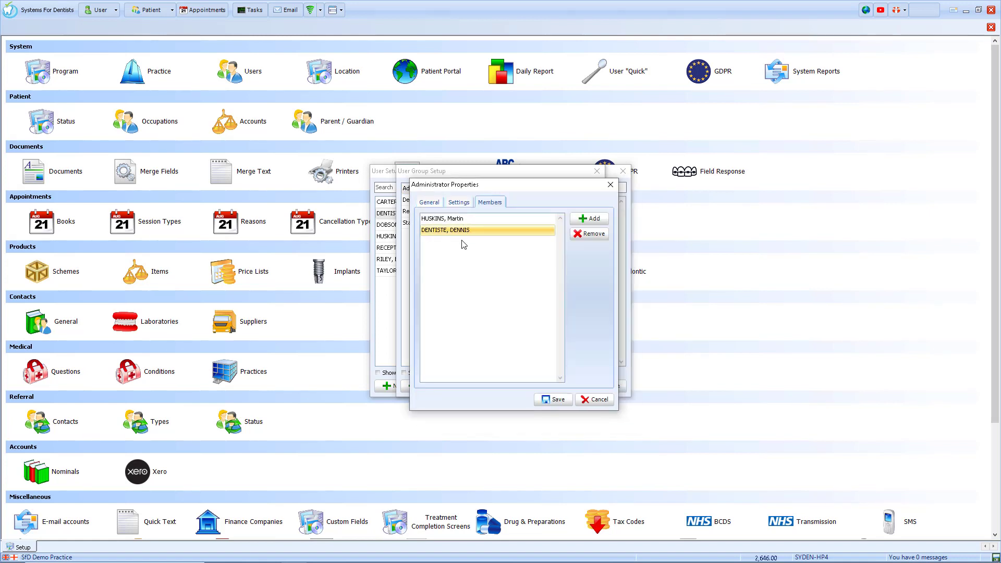
left_click(597, 400)
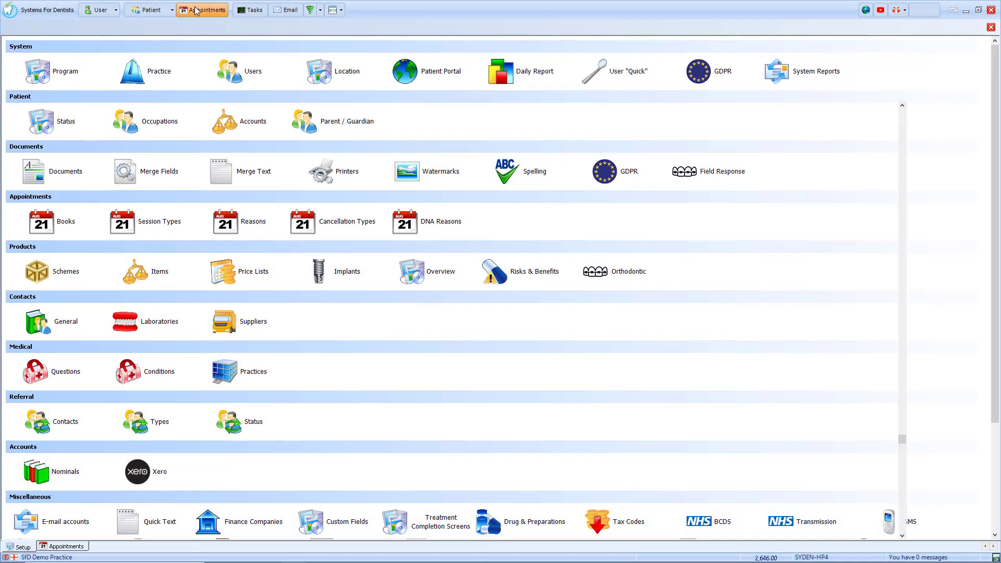
Step: Add the new dentist's book to the Monday visible-books view and show Monday 26 October 2020
left_click(203, 10)
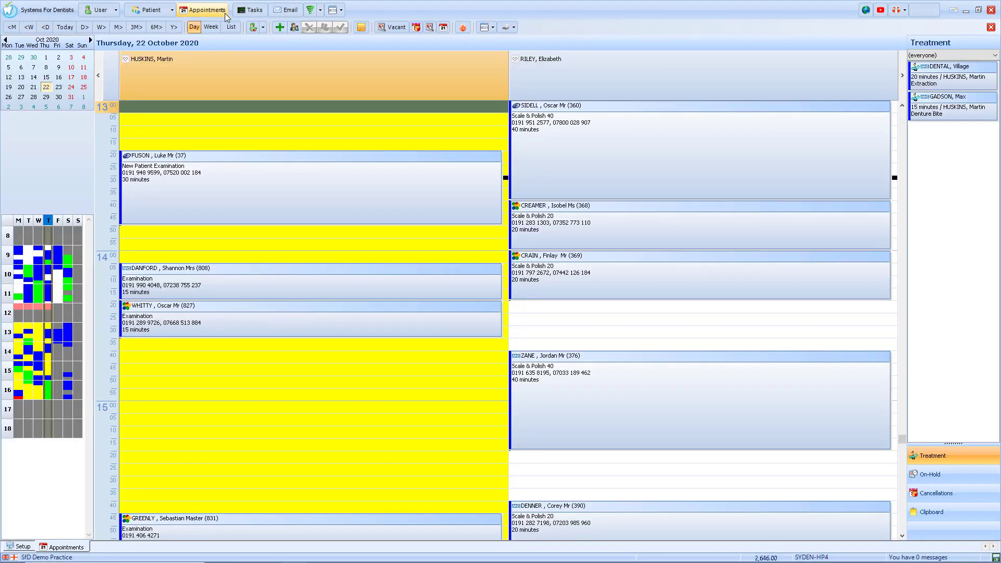
left_click(254, 27)
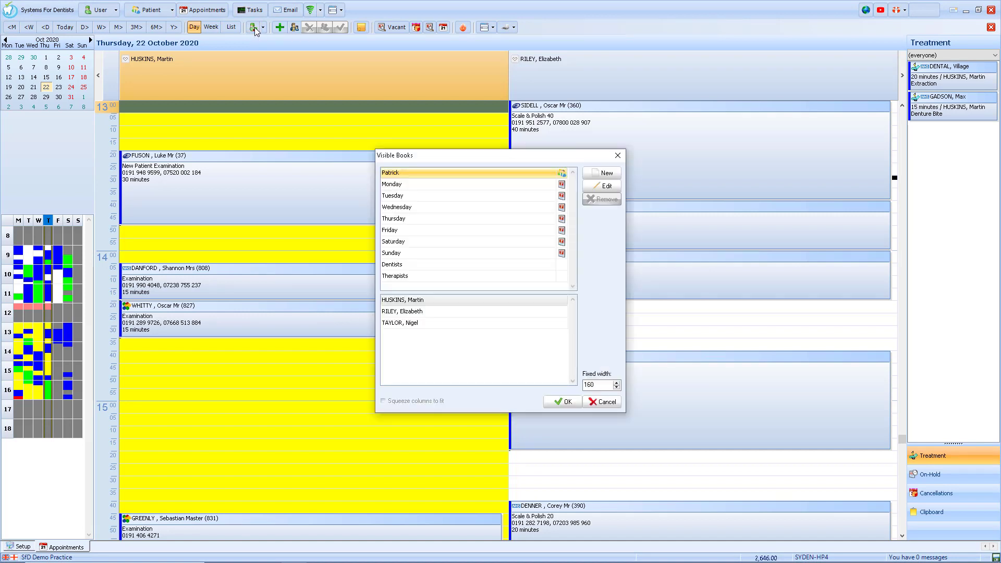
left_click(391, 183)
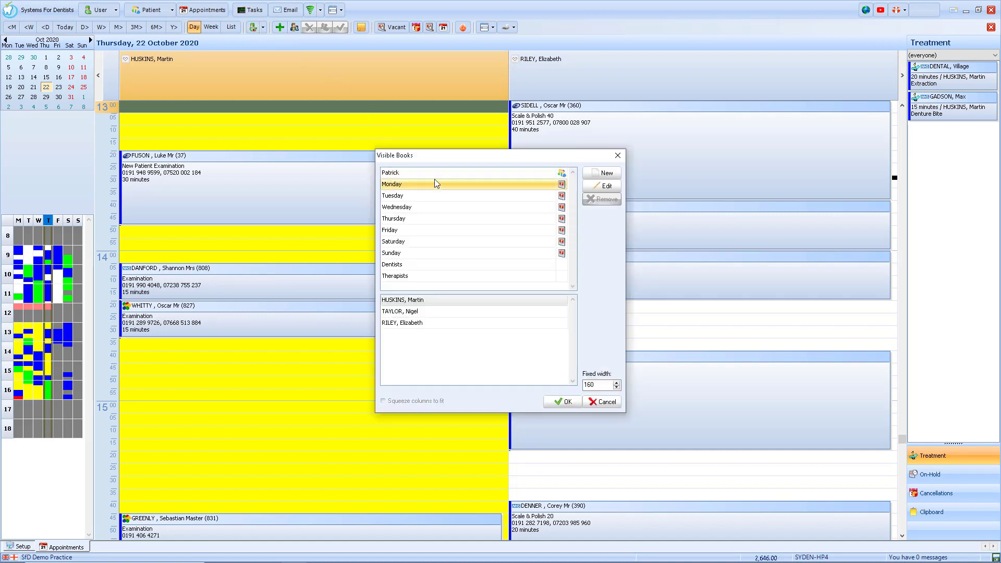
left_click(605, 186)
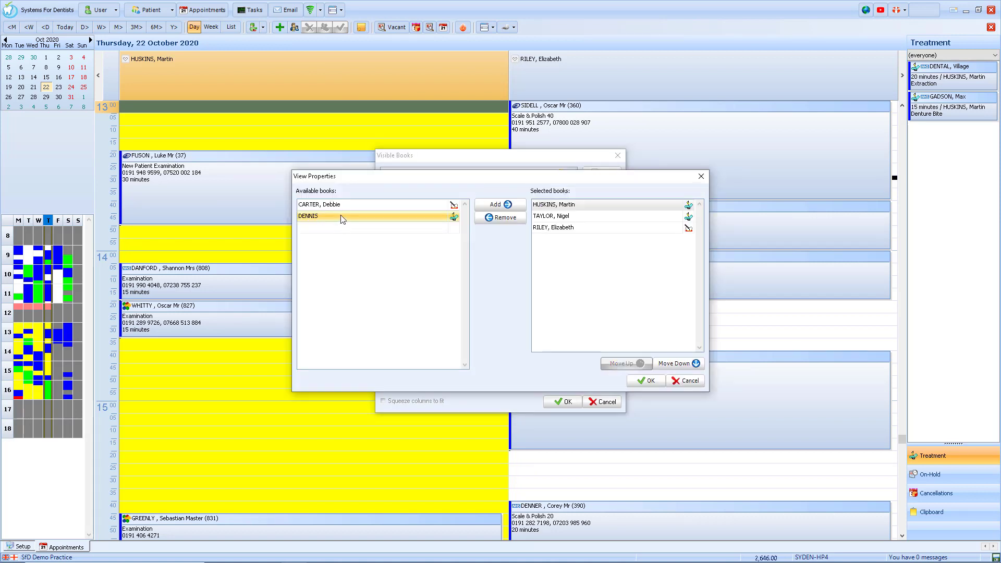
left_click(487, 204)
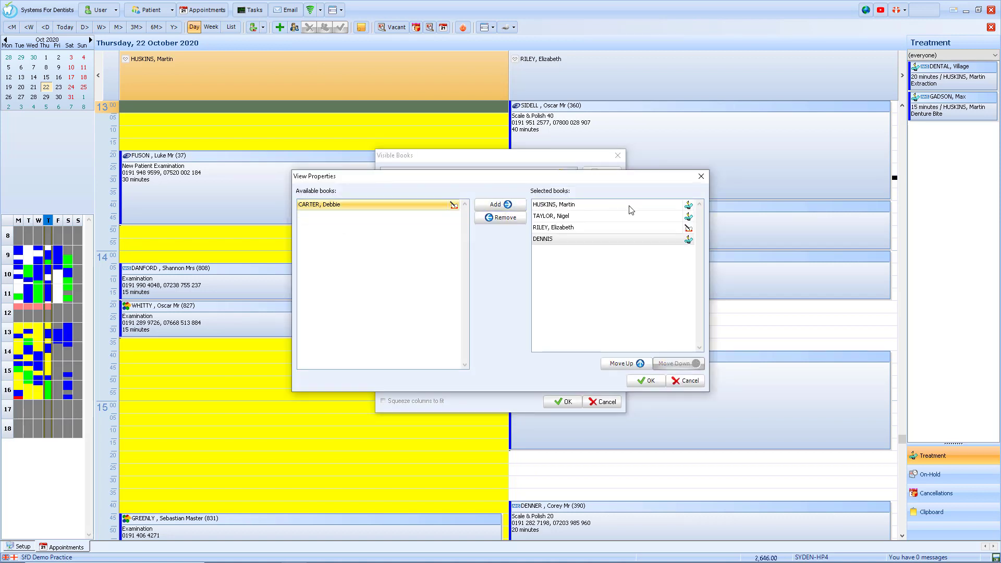
left_click(645, 380)
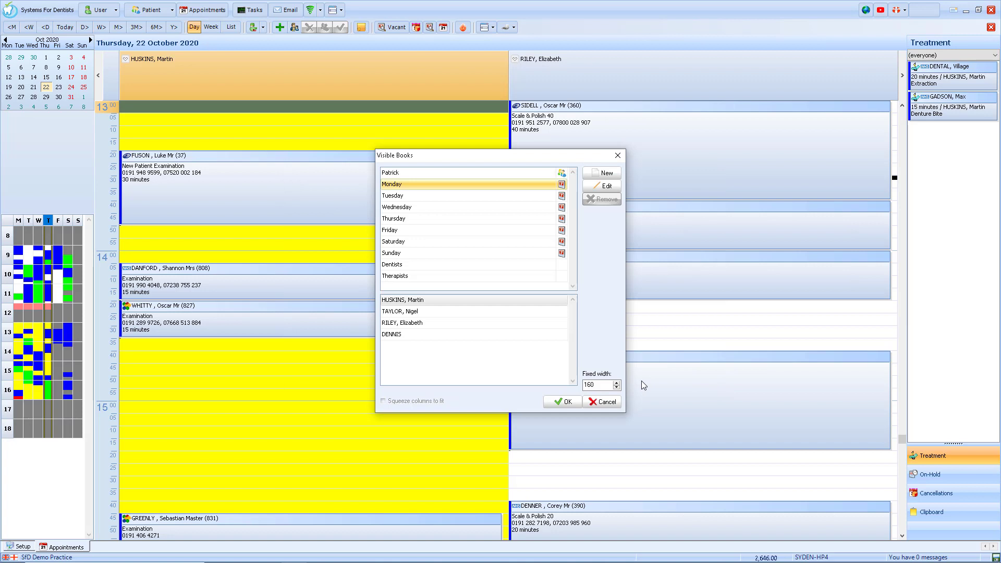
left_click(562, 401)
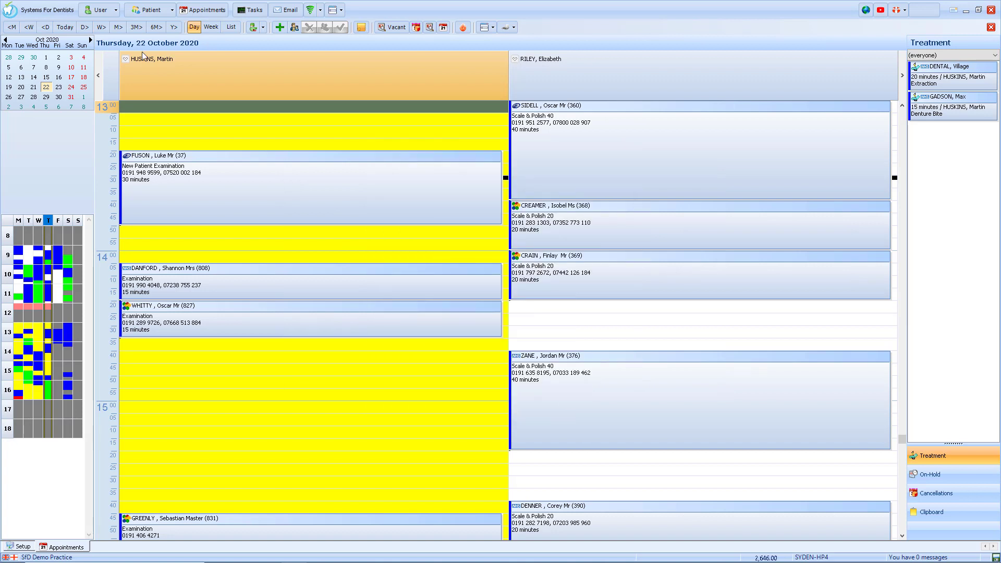
left_click(8, 97)
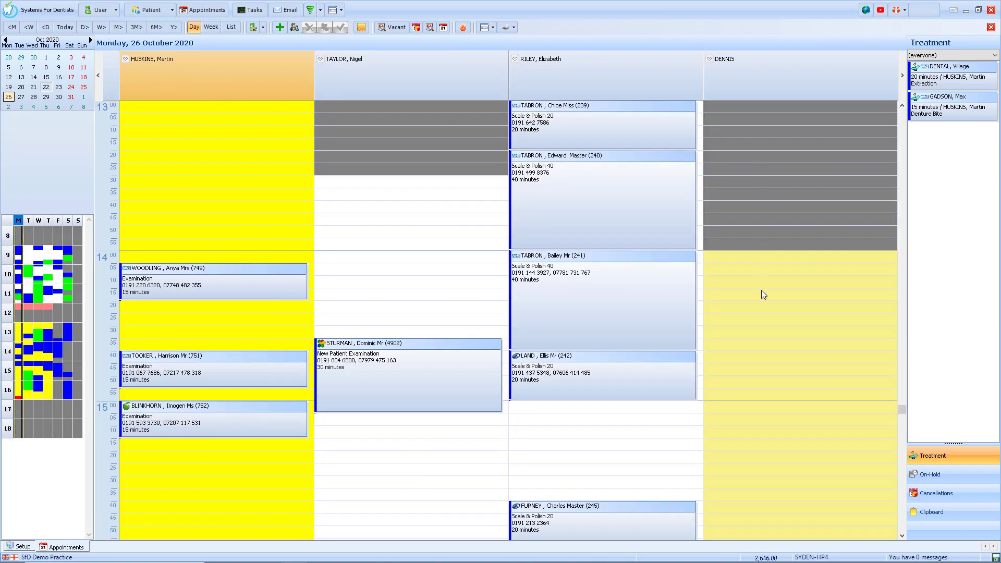